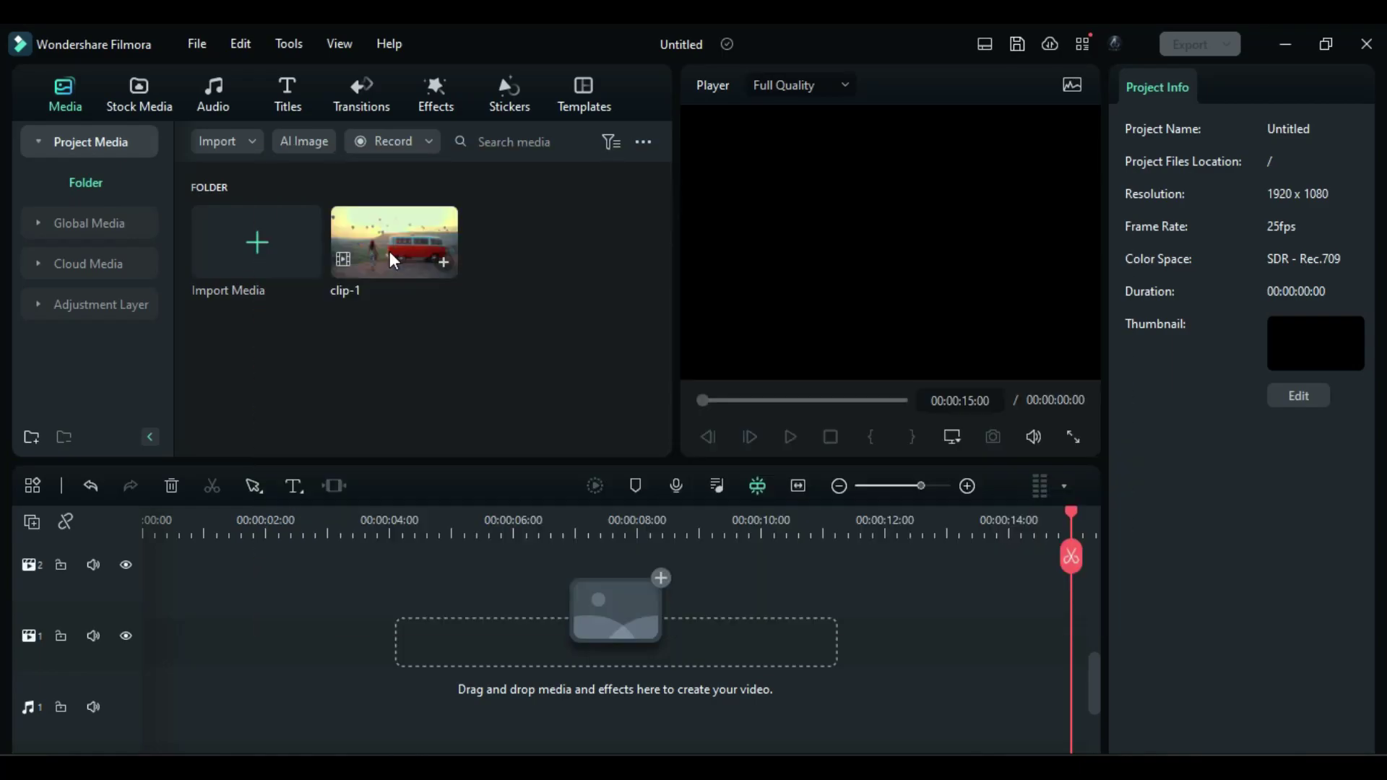
Step: Place clip-1, the red van footage, on the first video track as a 15-second clip
drag(394, 242, 153, 650)
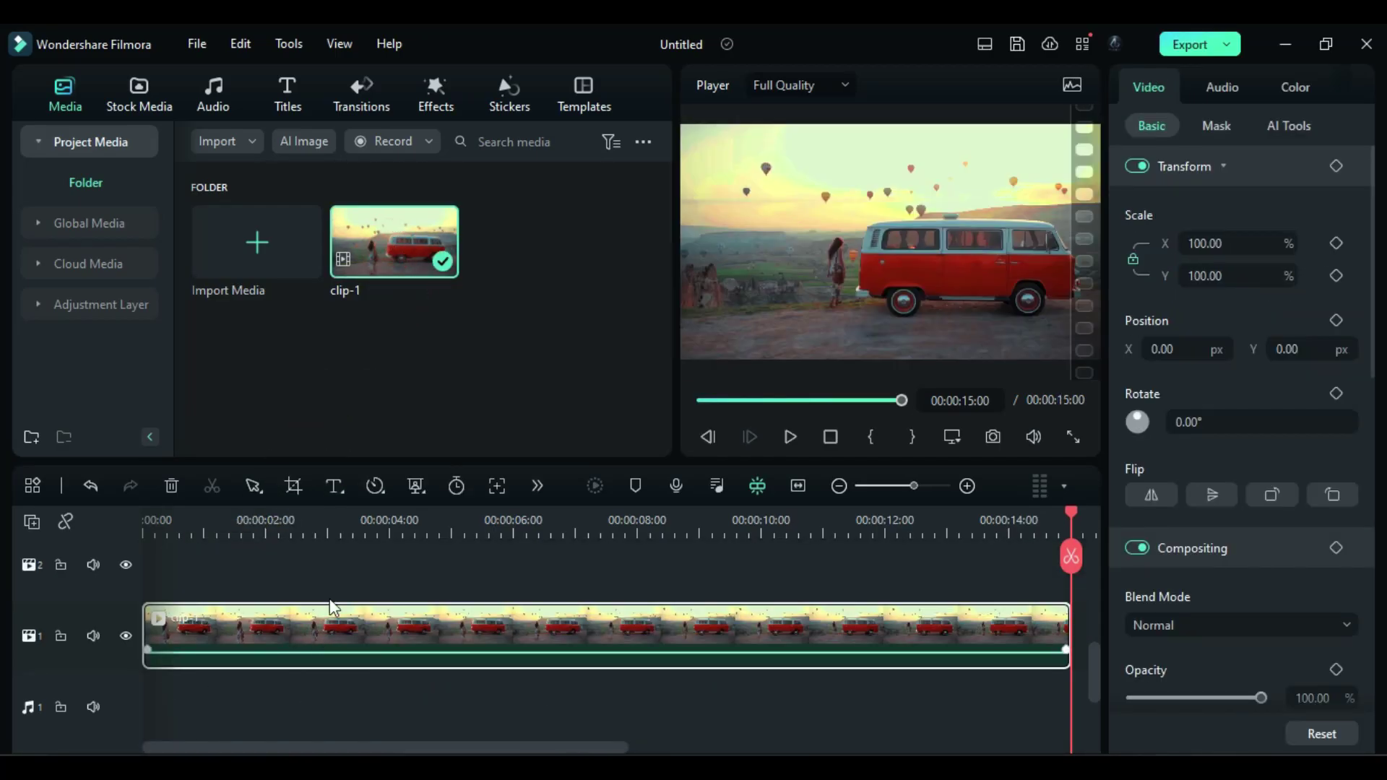
Step: Apply BCC Fast Lens Blur from Effects > Boris FX > Blur to the red van clip
click(451, 90)
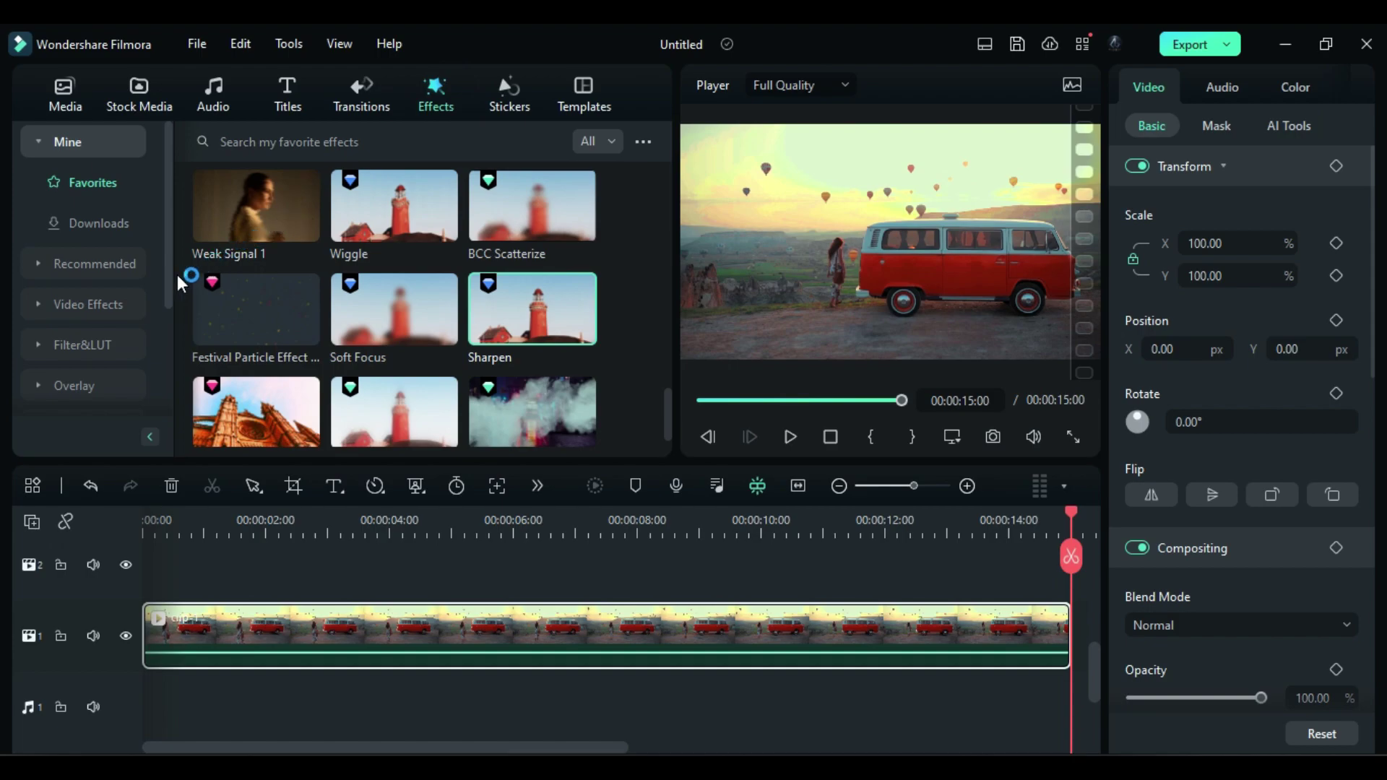
drag(174, 275, 165, 400)
click(46, 347)
scroll(97, 353, down, 5)
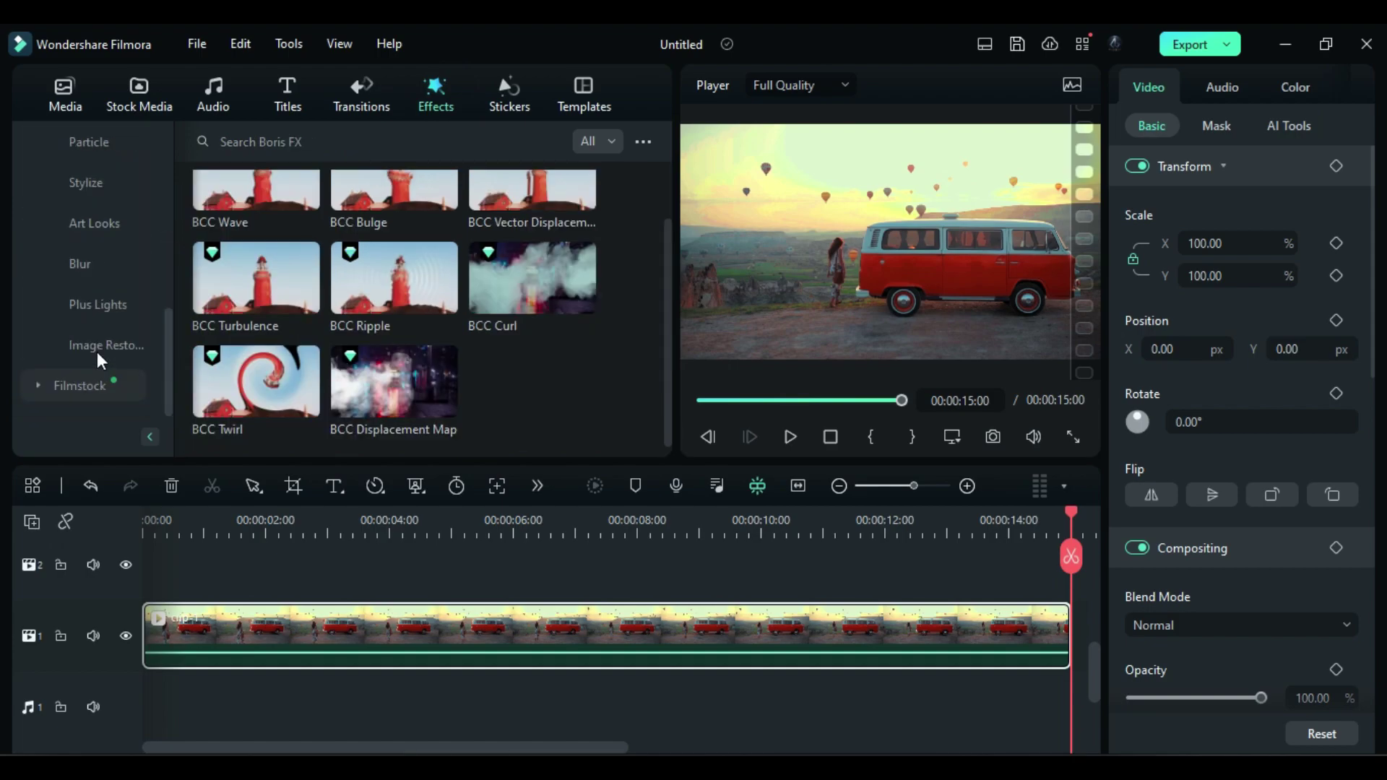
click(86, 261)
drag(212, 257, 214, 626)
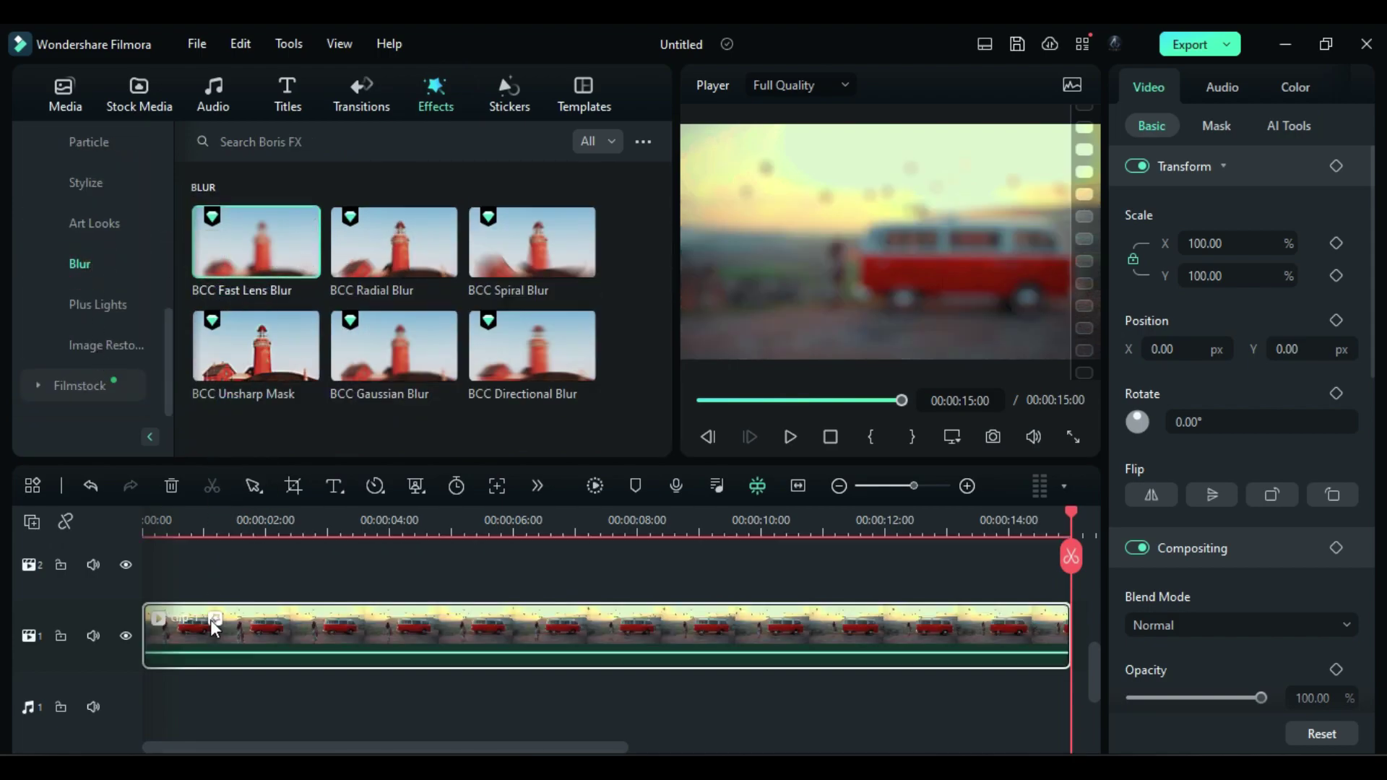
Step: Set the lens blur's Iris Scale to 51 and Gamma to 796
click(1347, 93)
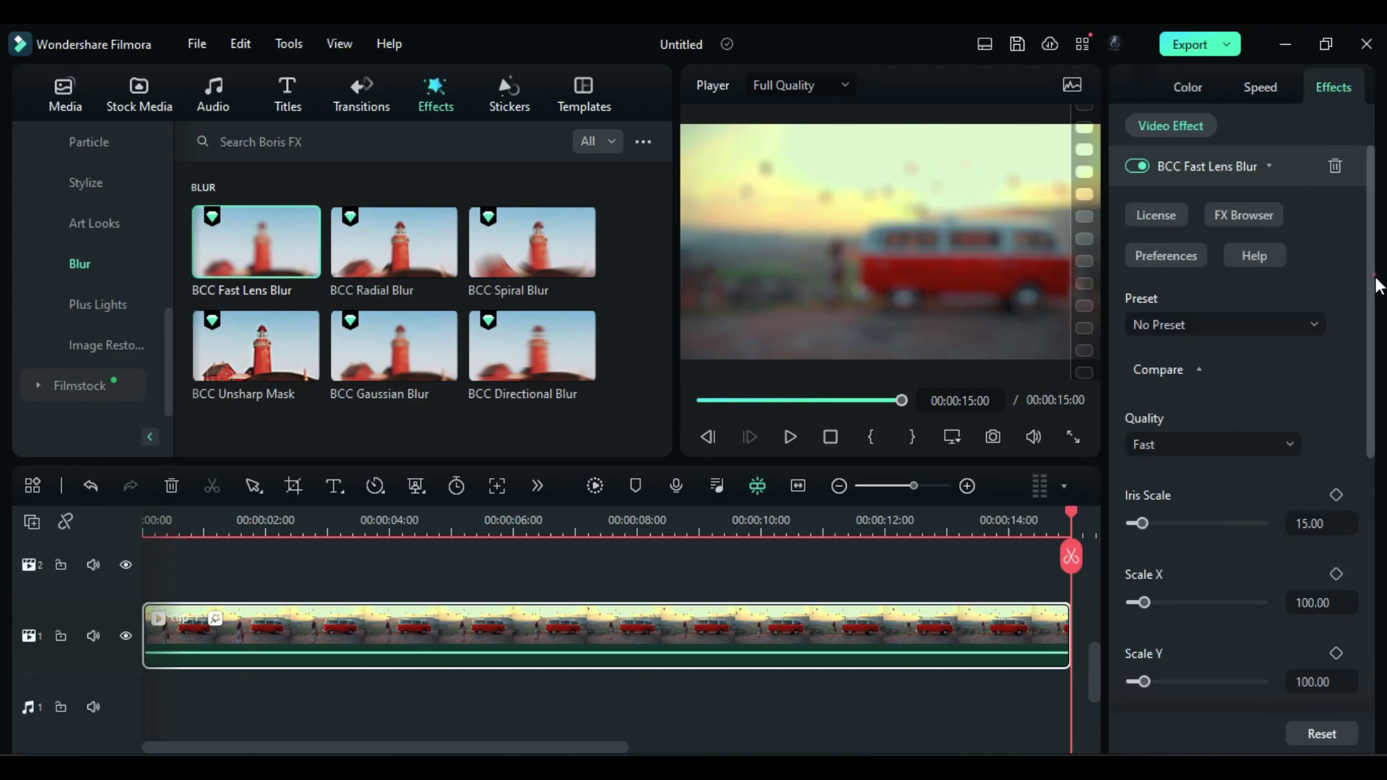
double_click(1309, 510)
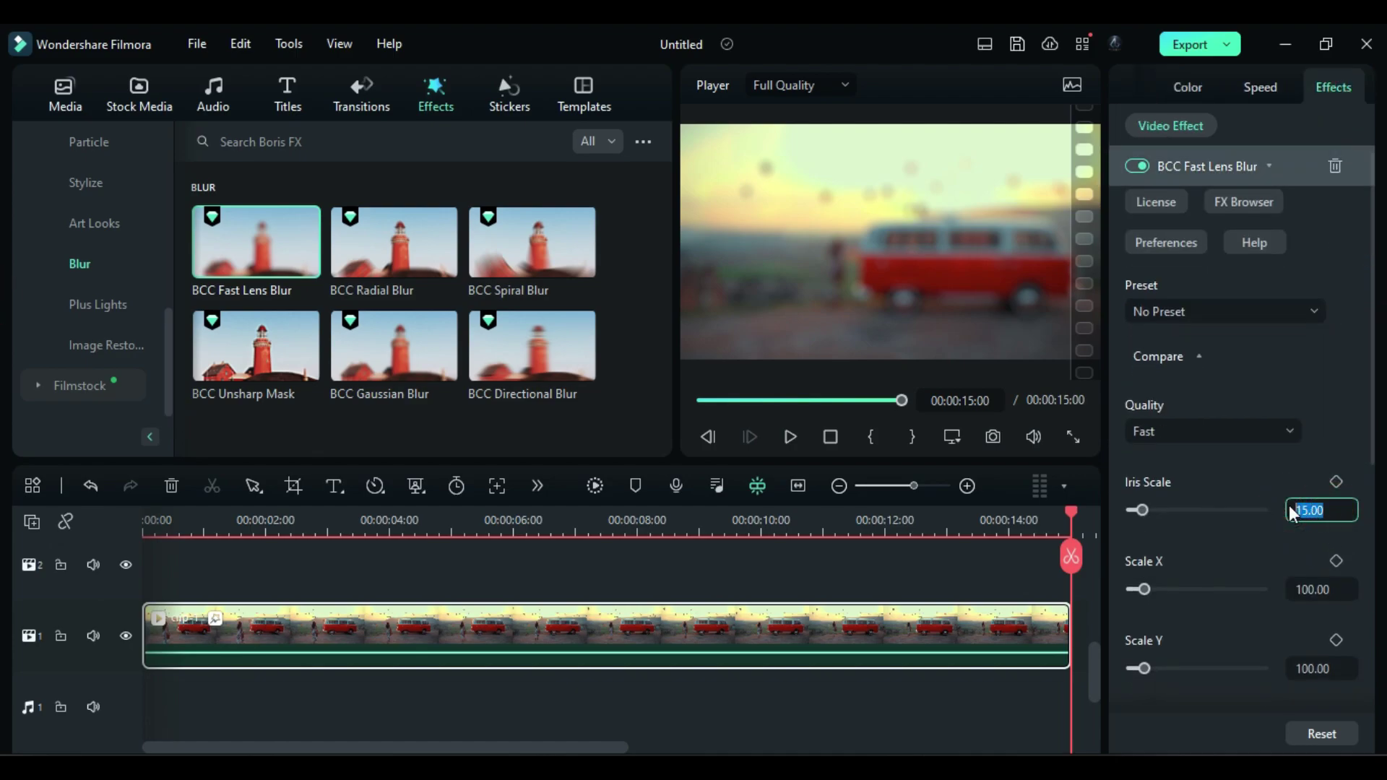
text(51)
key(Return)
scroll(1352, 498, down, 3)
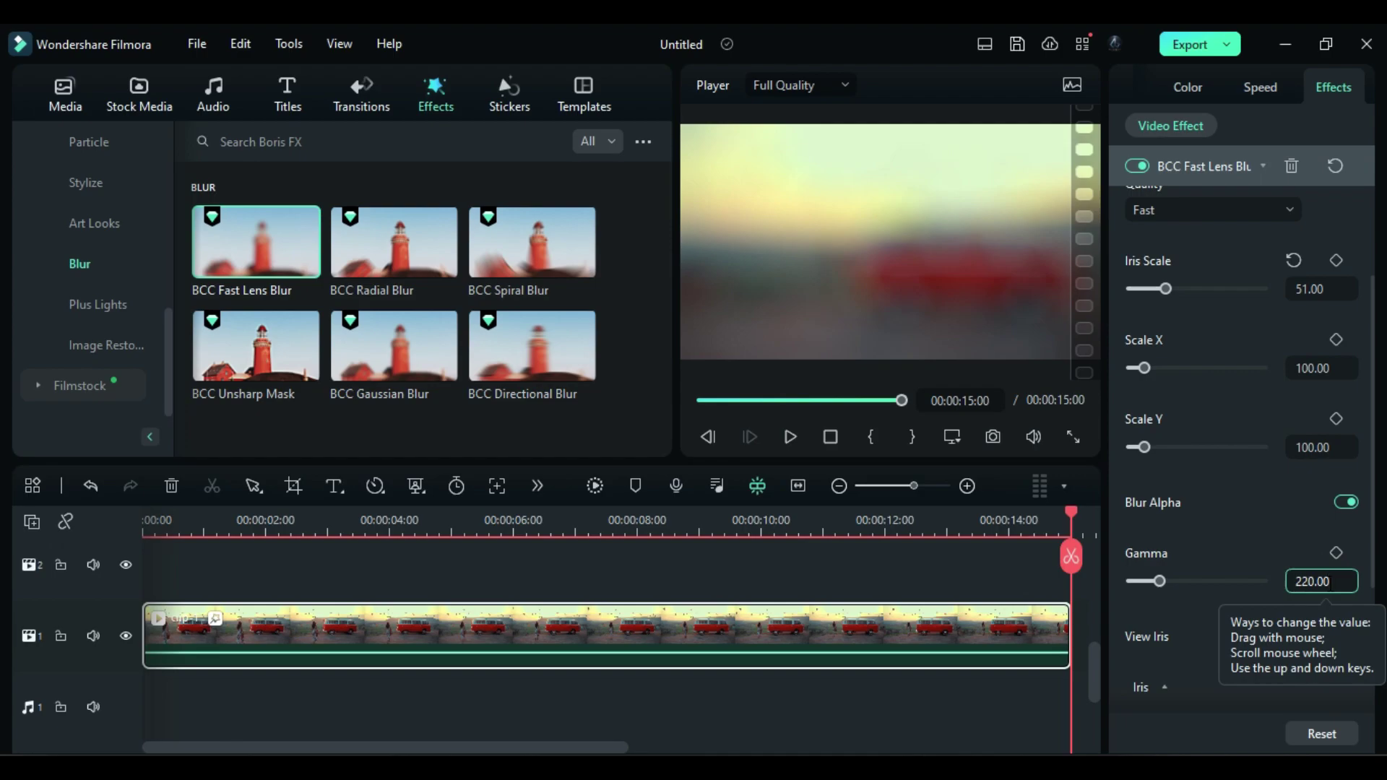
click(1329, 582)
text(796)
key(Return)
Step: Expand the Iris settings and set Curvature 20 and Rotation -48
scroll(1129, 593, down, 2)
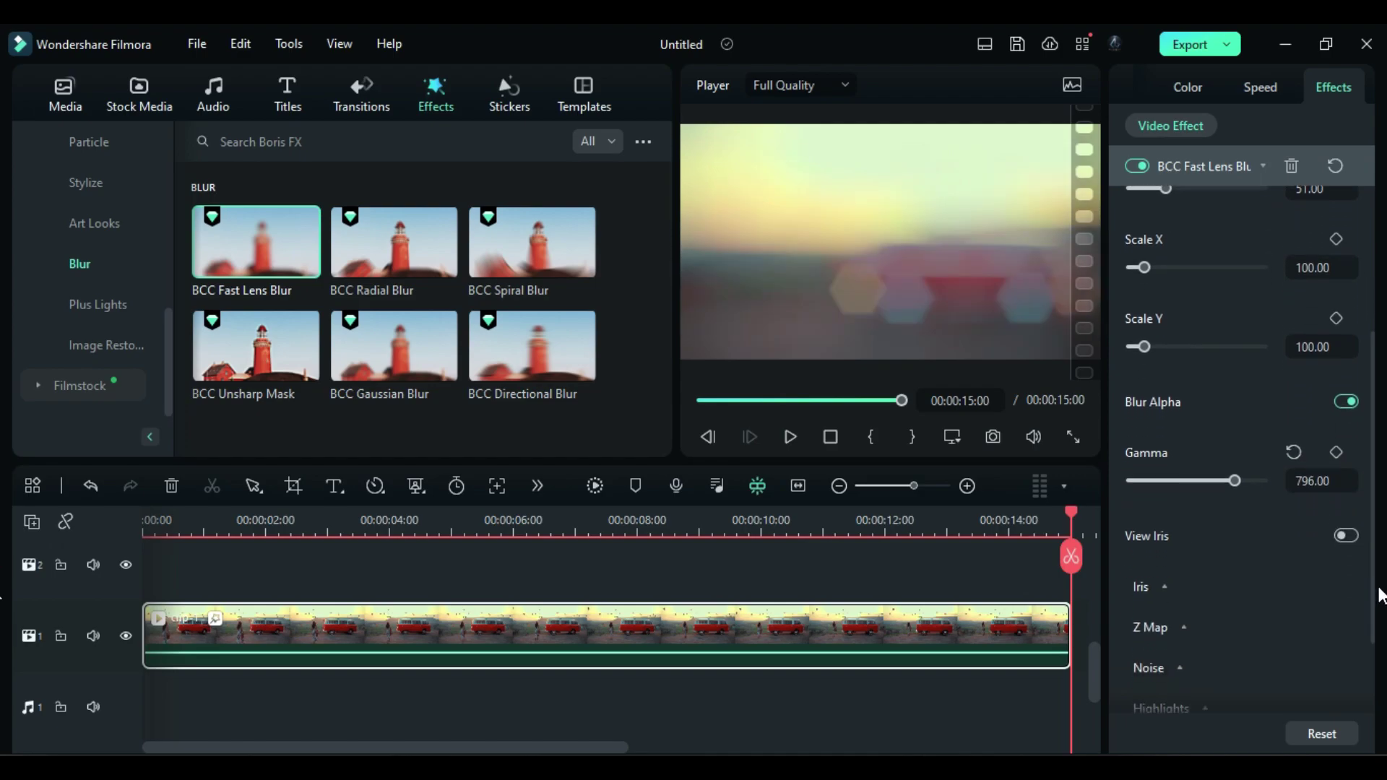
click(1155, 583)
scroll(1155, 583, down, 2)
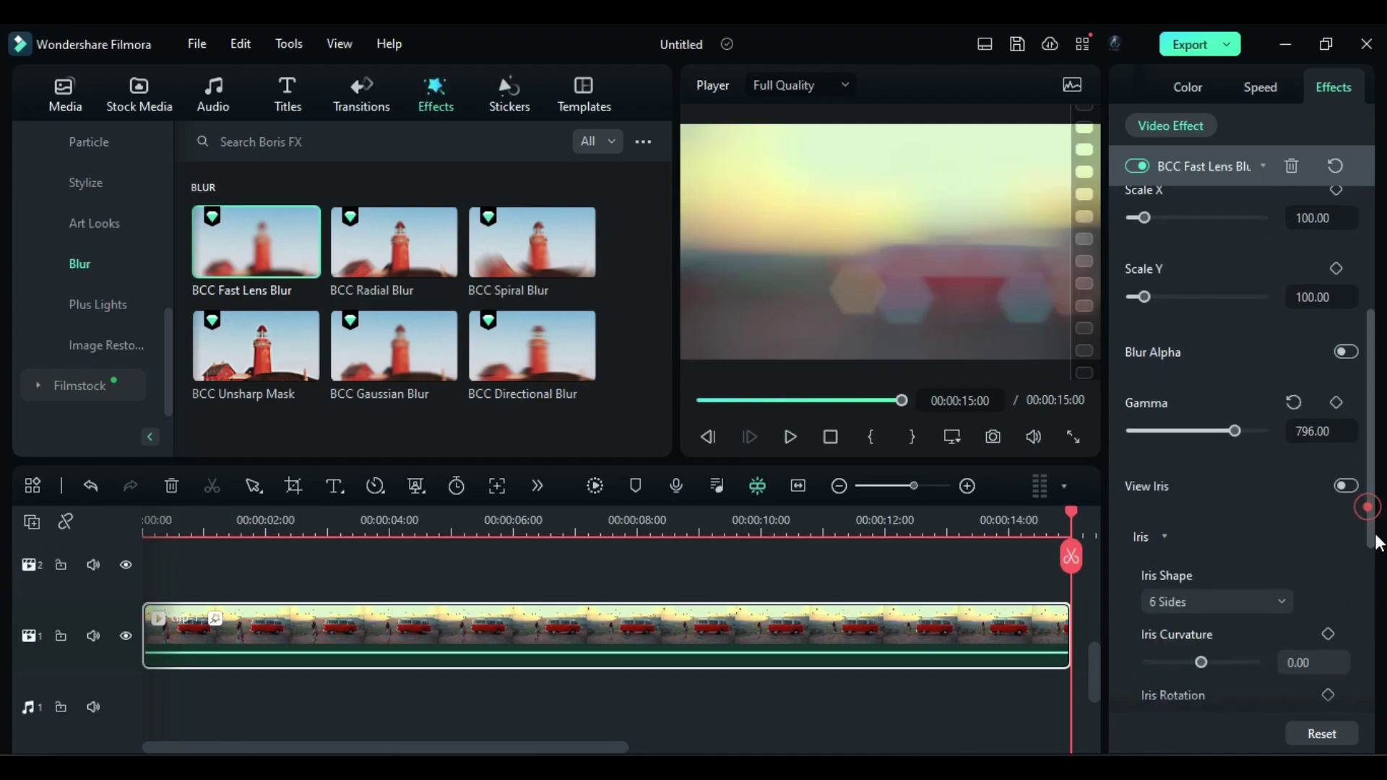
click(1290, 560)
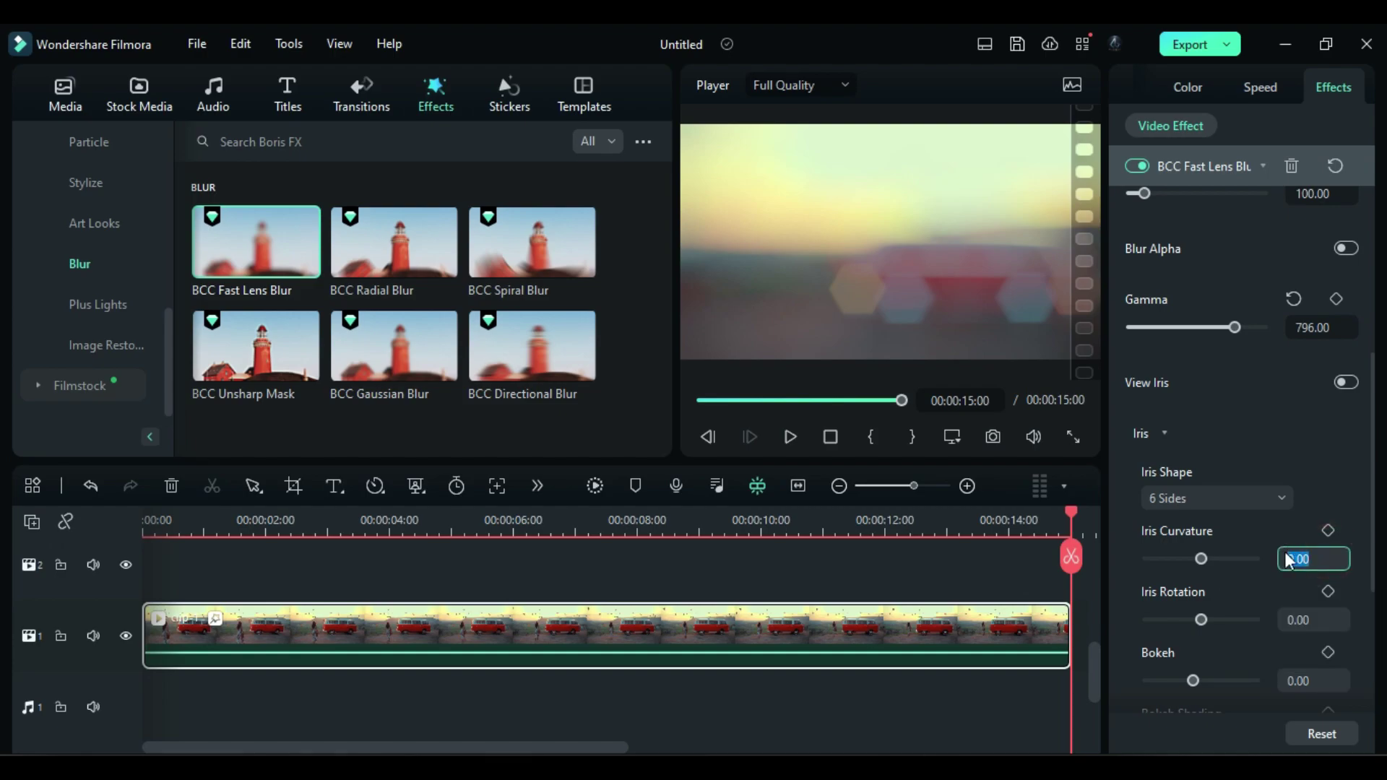
click(1276, 618)
text(-48)
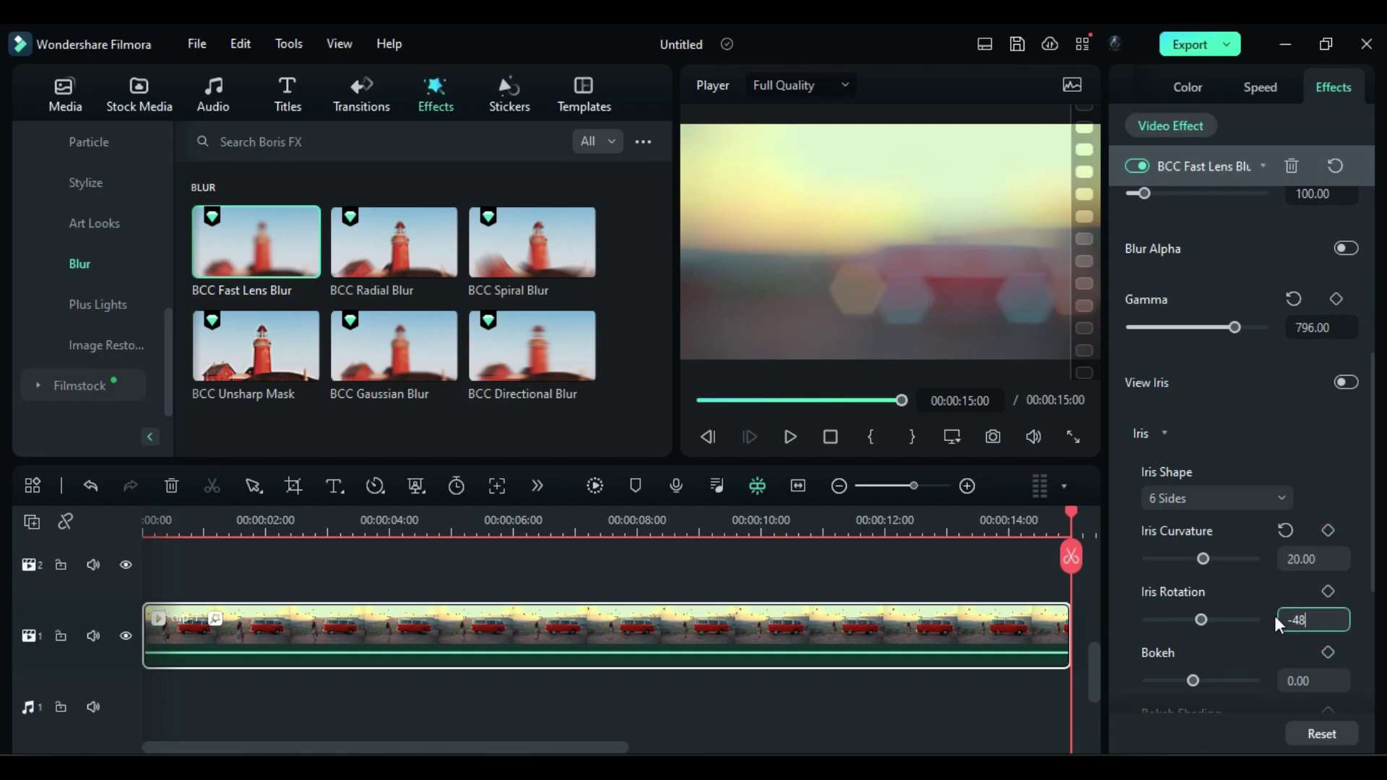
key(Return)
Step: Raise Bokeh Shading to 100 and leave Bokeh at 0
scroll(1286, 581, down, 2)
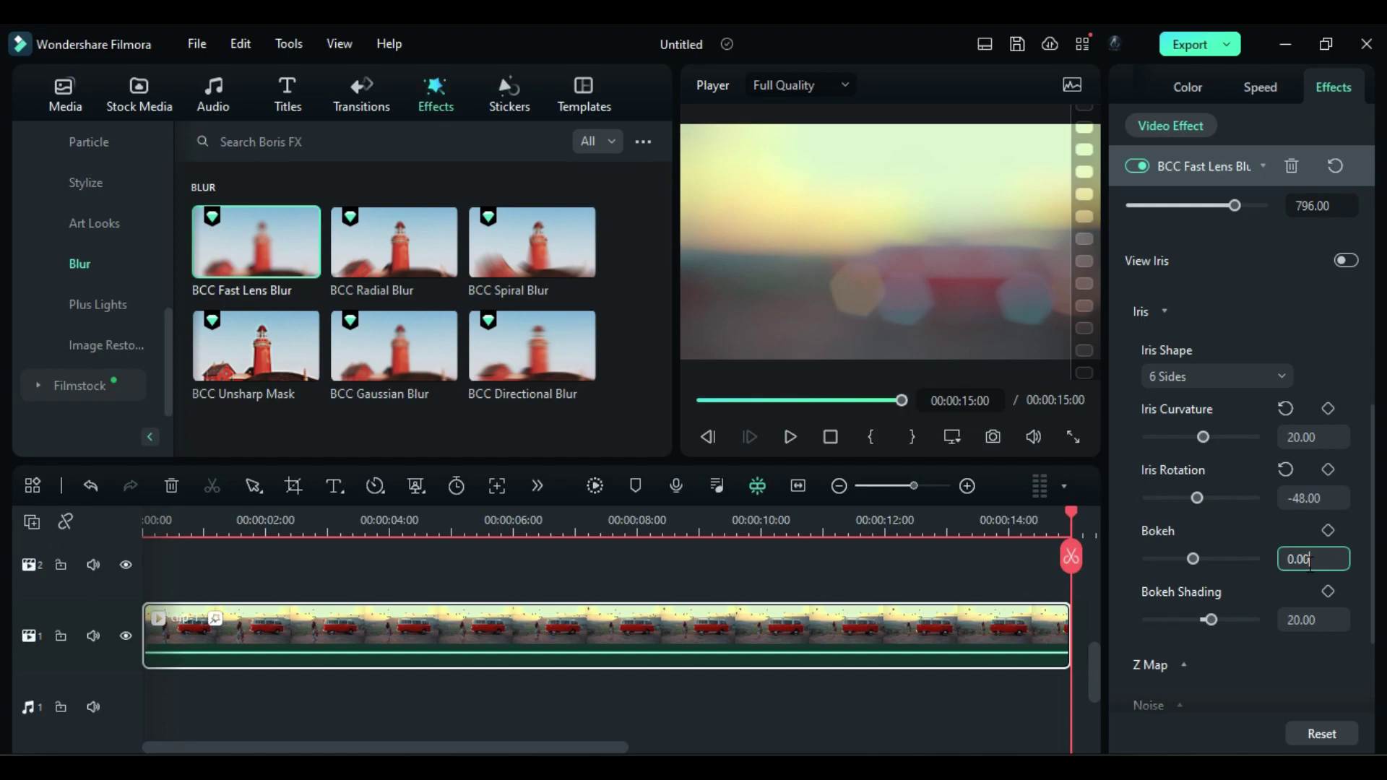
click(1269, 558)
text(-10)
key(Return)
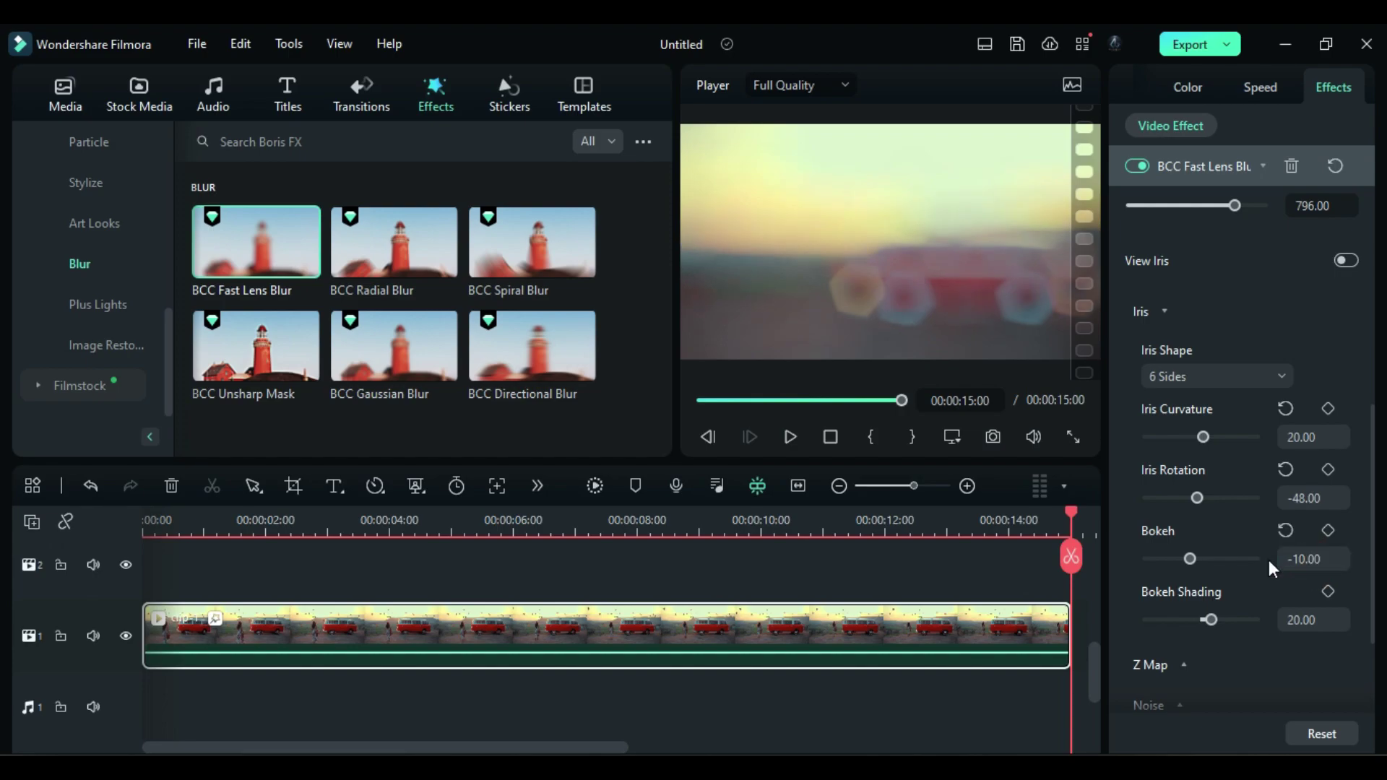
drag(1246, 624, 1255, 626)
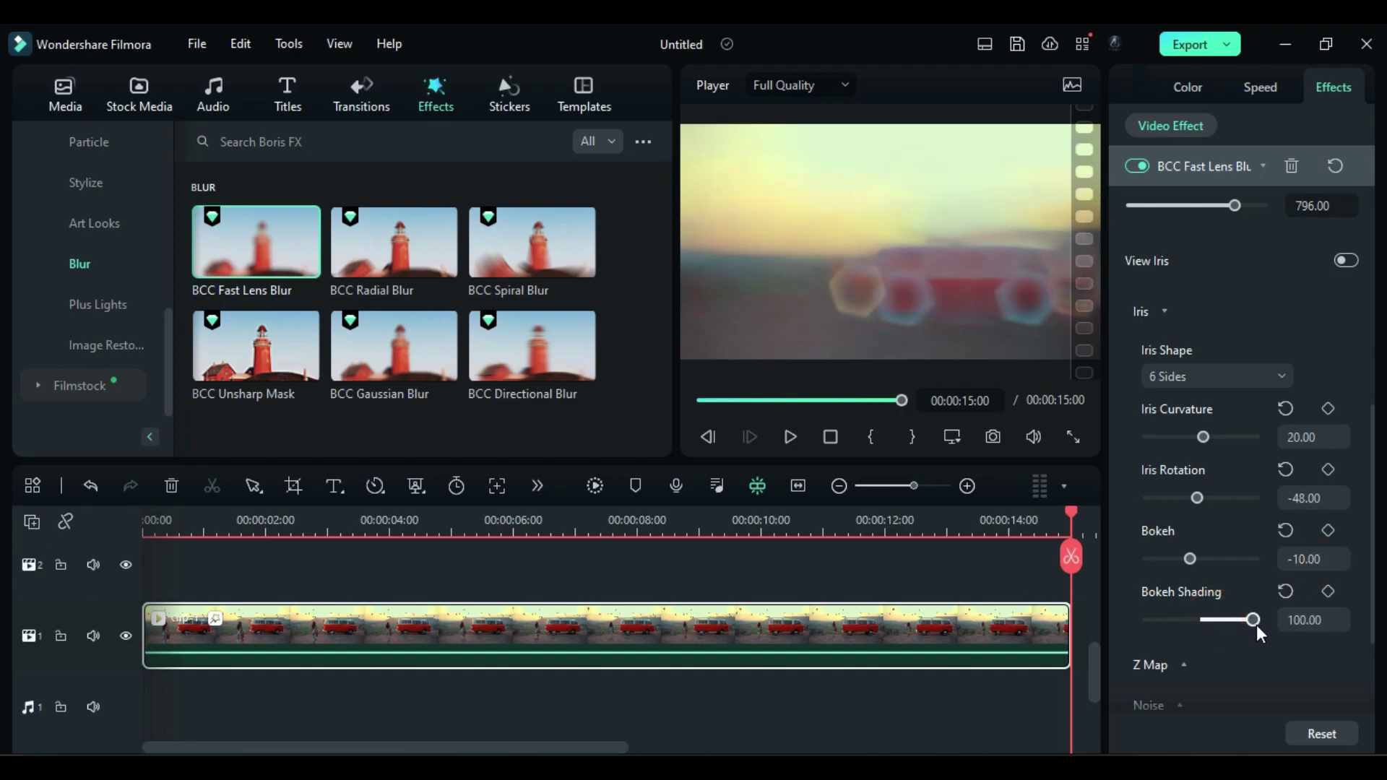
click(1286, 534)
drag(1373, 544, 1375, 592)
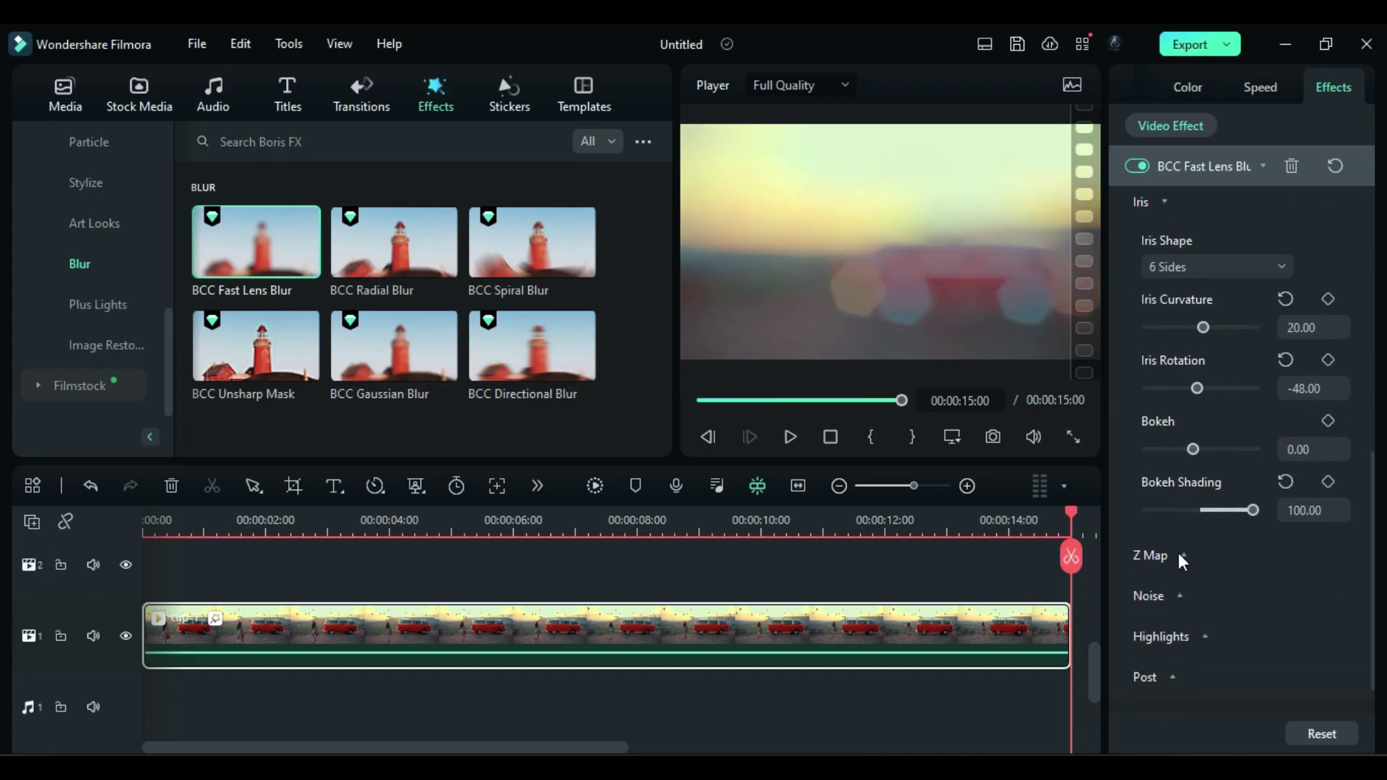
Step: Turn the Z Map mode On, with Source as the Z Layer and Alpha as the Z Channel
click(1178, 553)
click(1255, 623)
click(1221, 492)
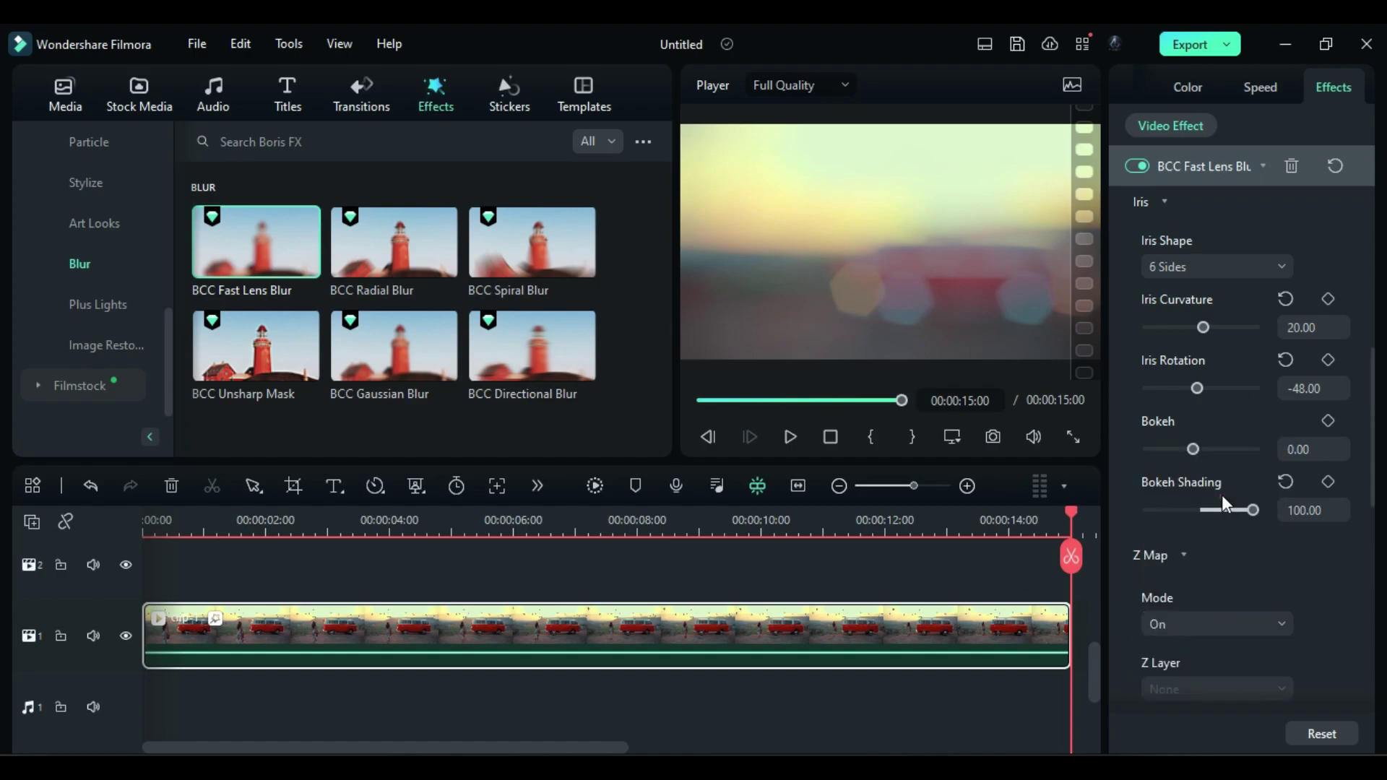
scroll(1242, 492, down, 3)
click(1259, 484)
click(1247, 514)
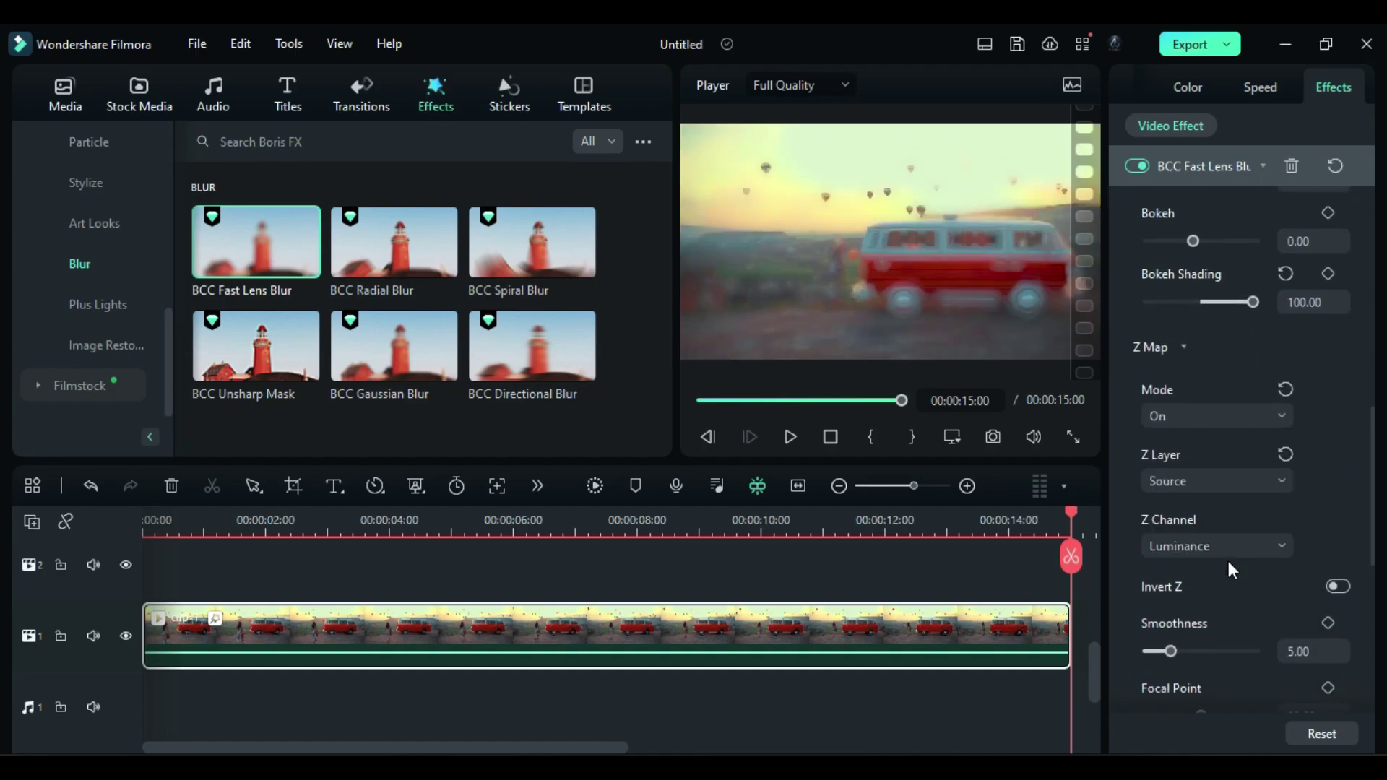
click(1236, 553)
click(1222, 348)
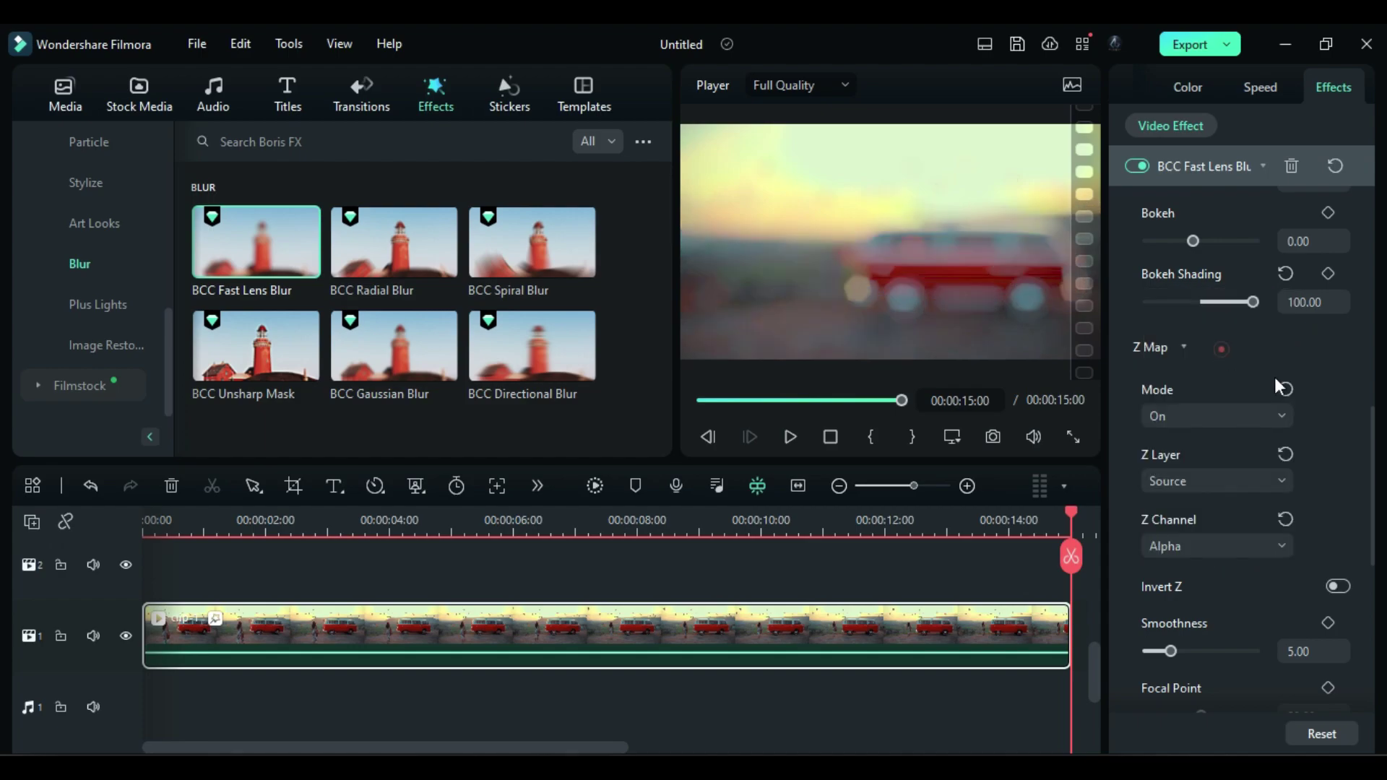
Step: Set Z Map Smoothness 9, Focal Point -48 and Depth of Field 72
scroll(1274, 377, down, 3)
click(1294, 423)
text(9)
key(Return)
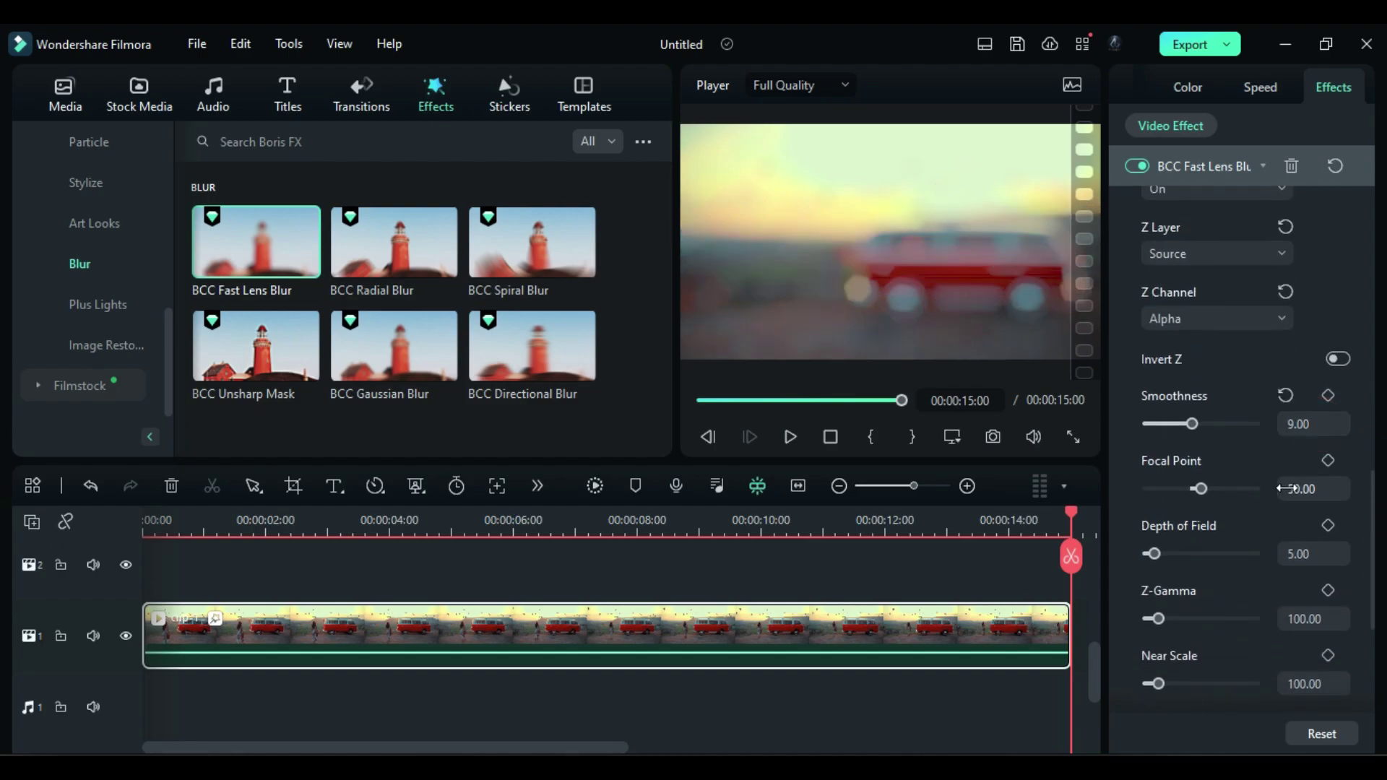
click(1283, 487)
text(-48)
key(Return)
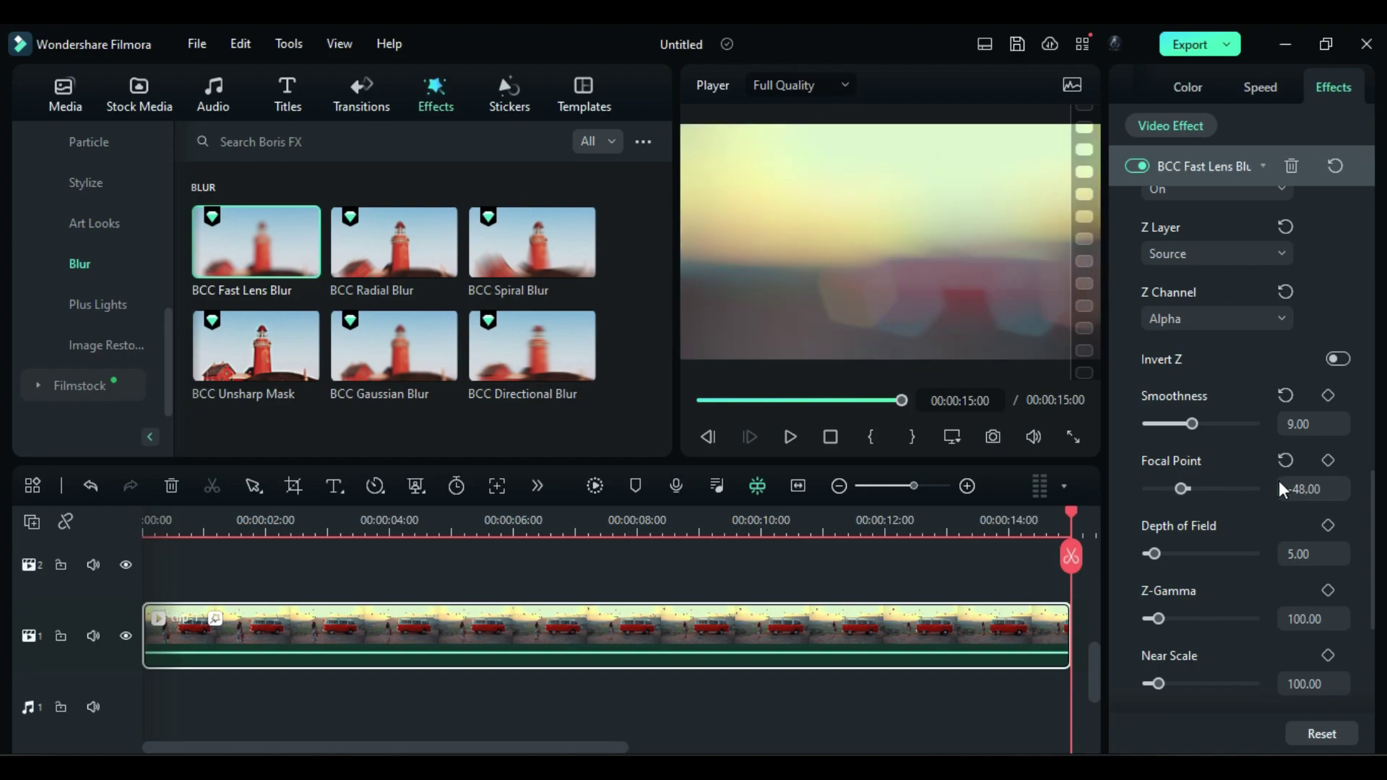
double_click(1327, 555)
key(Return)
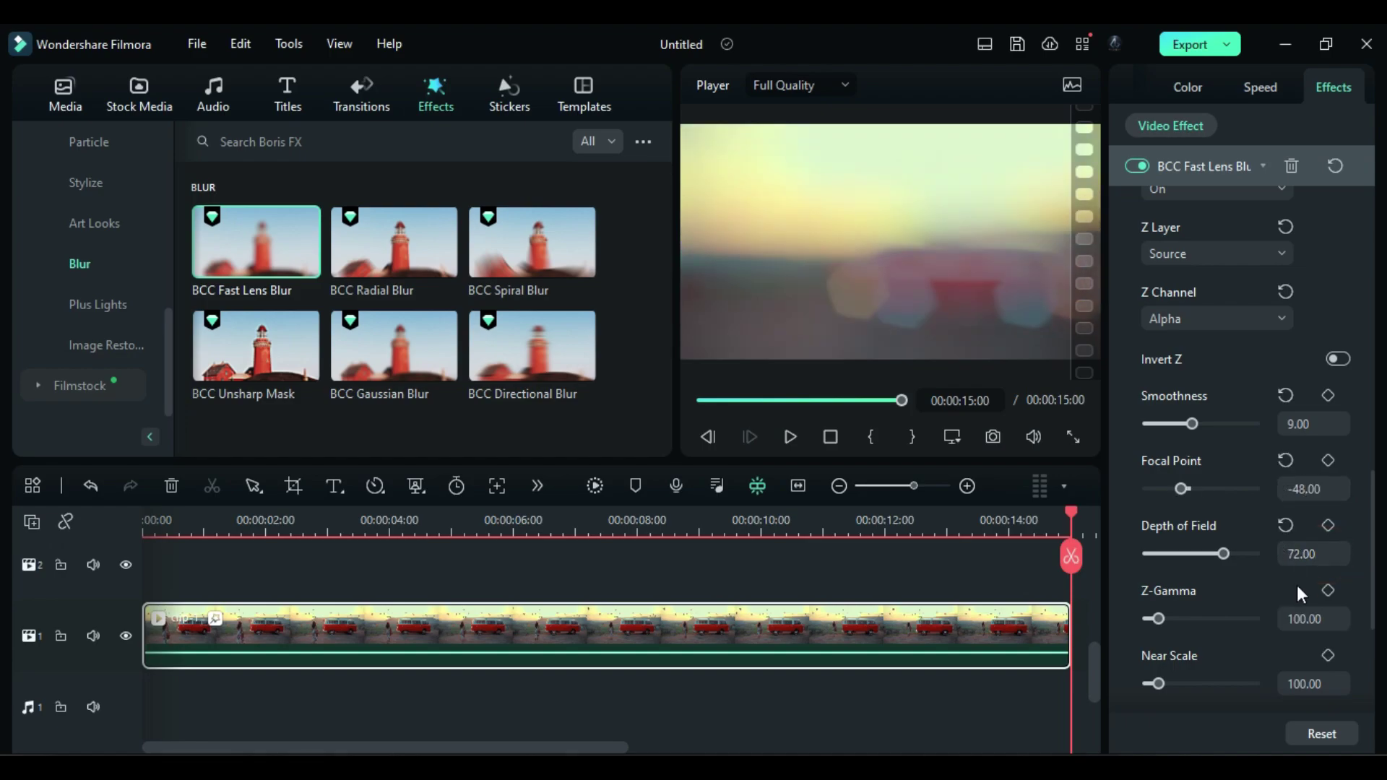
Step: Set Far Scale 117, then Highlight Boost 162 and Highlight Threshold 62
scroll(1322, 647, down, 3)
text(117)
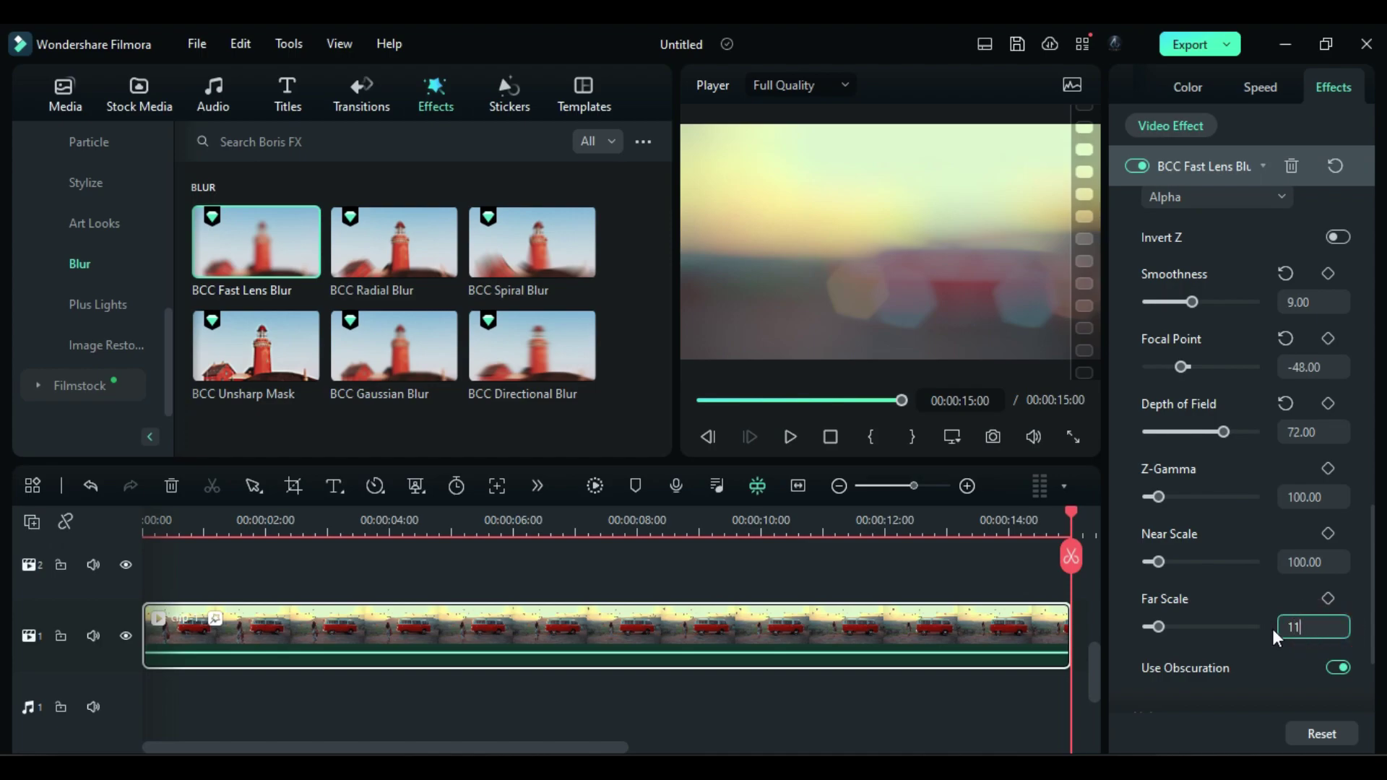
key(Return)
scroll(1376, 666, down, 2)
click(1205, 685)
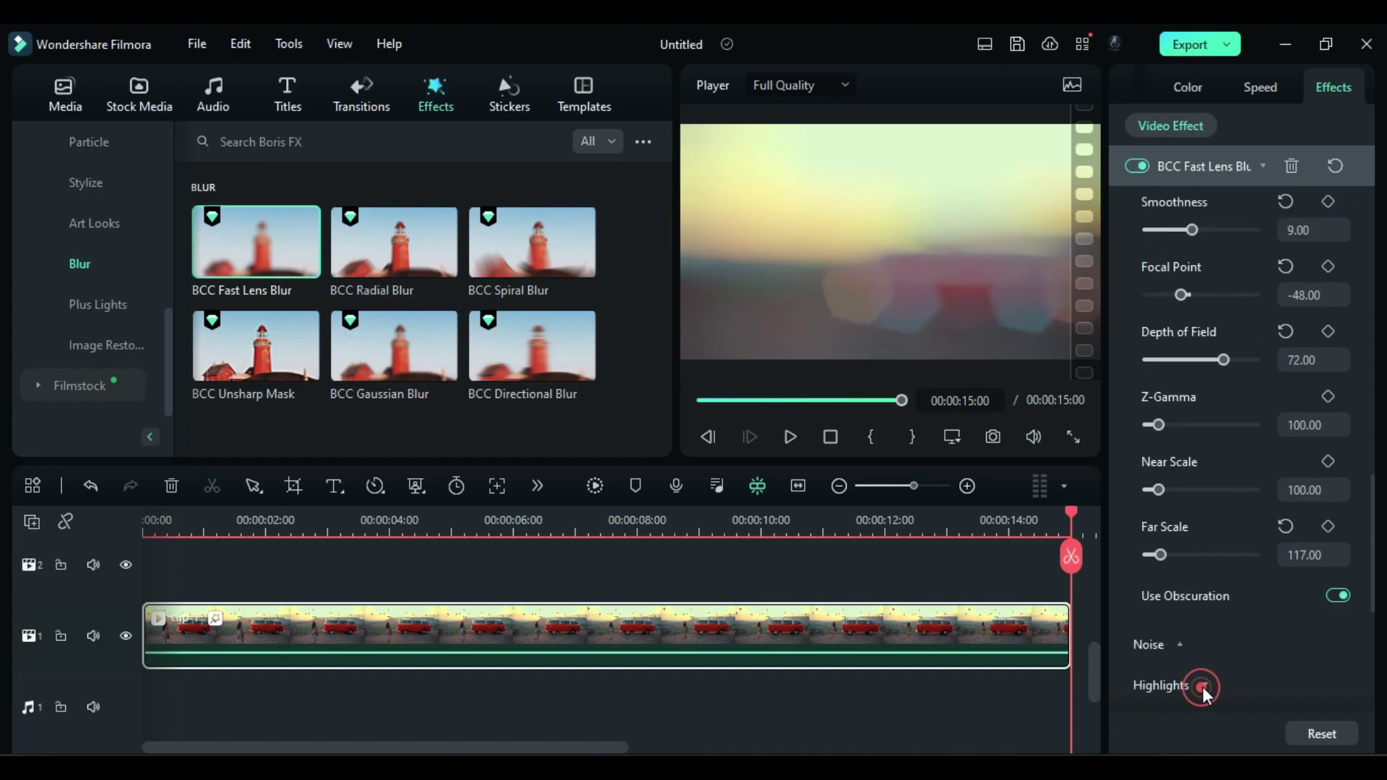
scroll(1228, 651, down, 6)
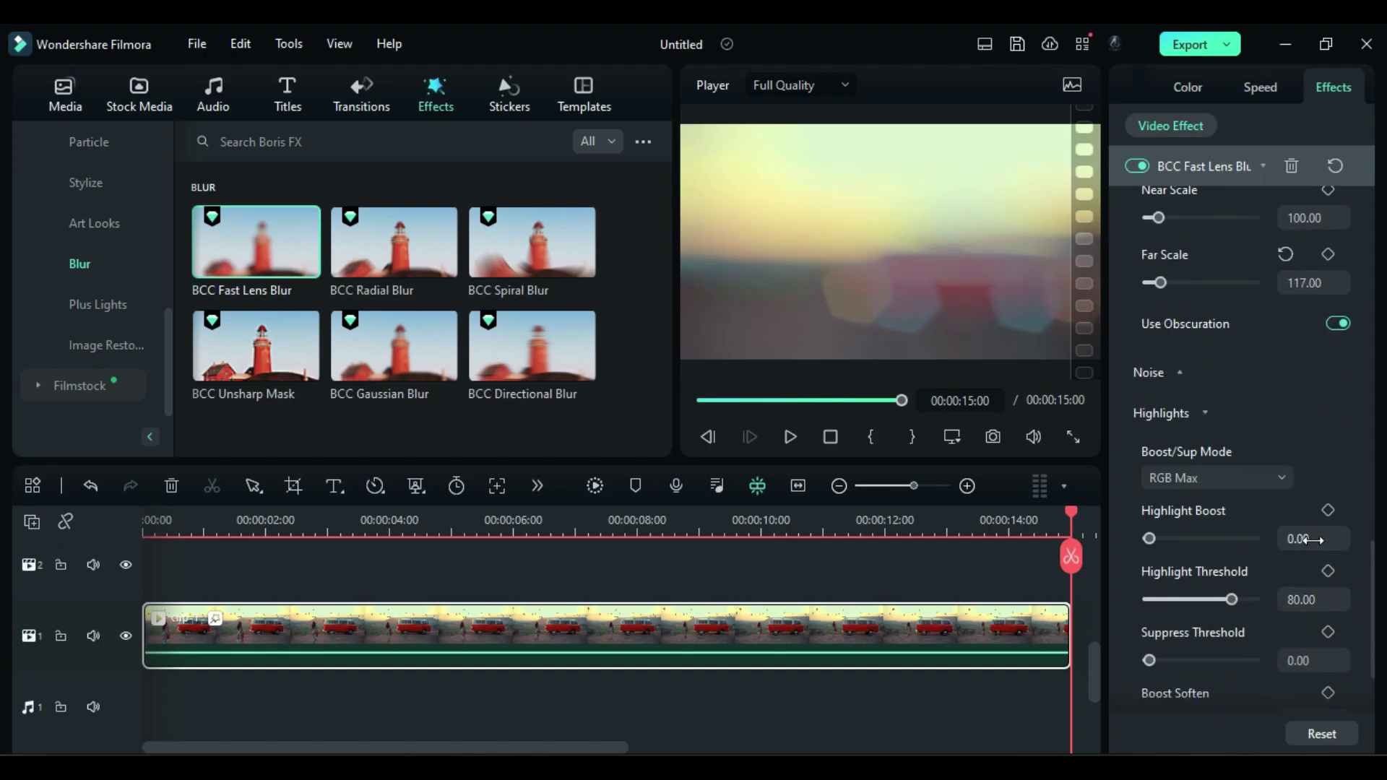
click(1309, 540)
text(162)
key(Return)
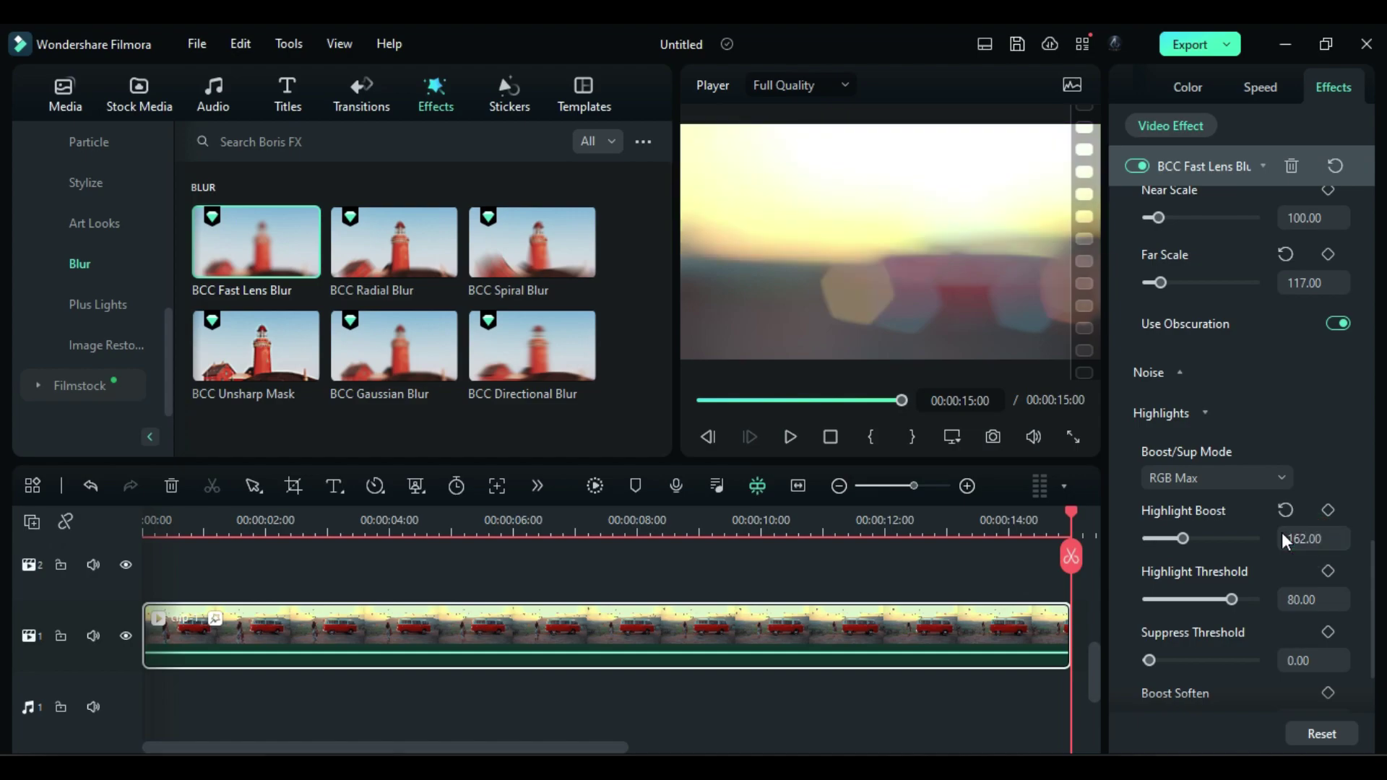
click(1304, 599)
key(Return)
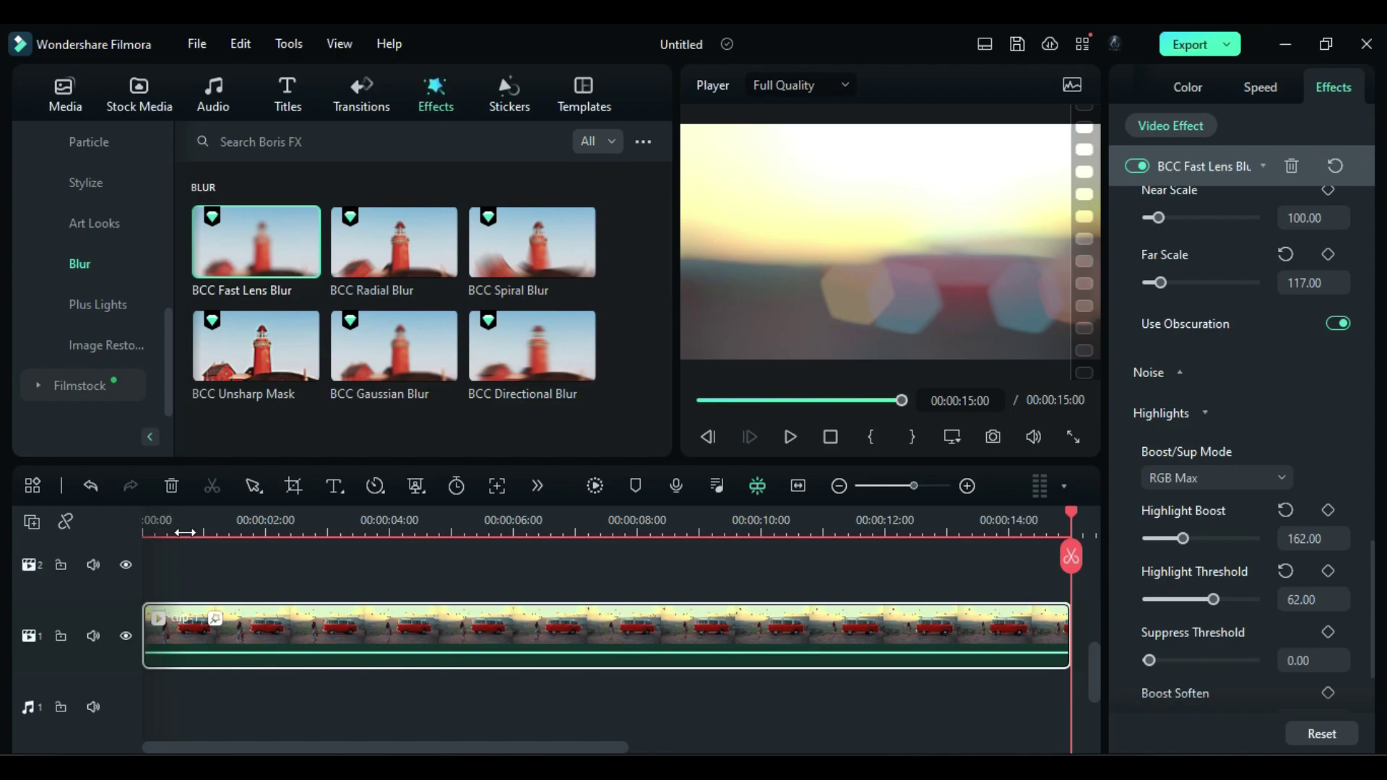
Step: Add start keyframes for Highlight Threshold, Highlight Boost and Gamma at 0 s
drag(185, 533, 145, 533)
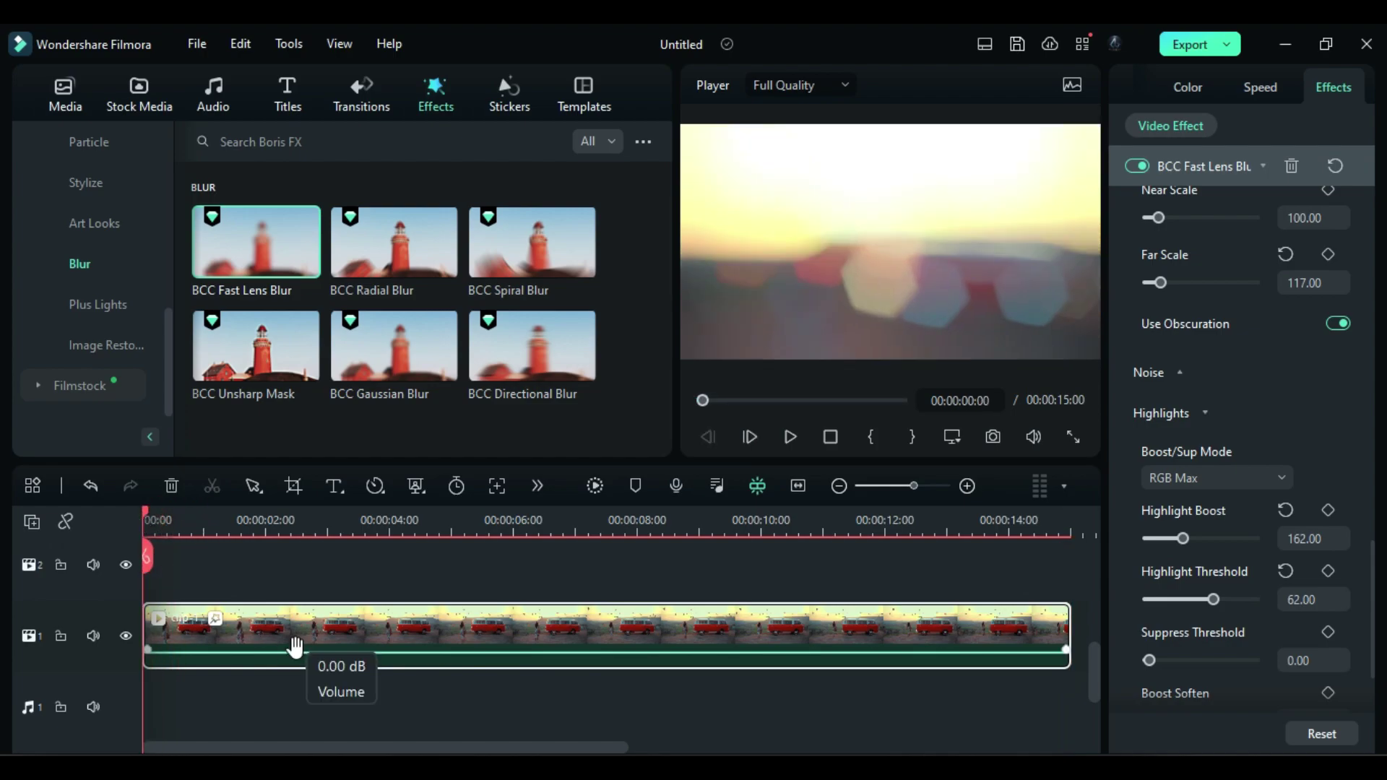
click(1328, 572)
click(1328, 510)
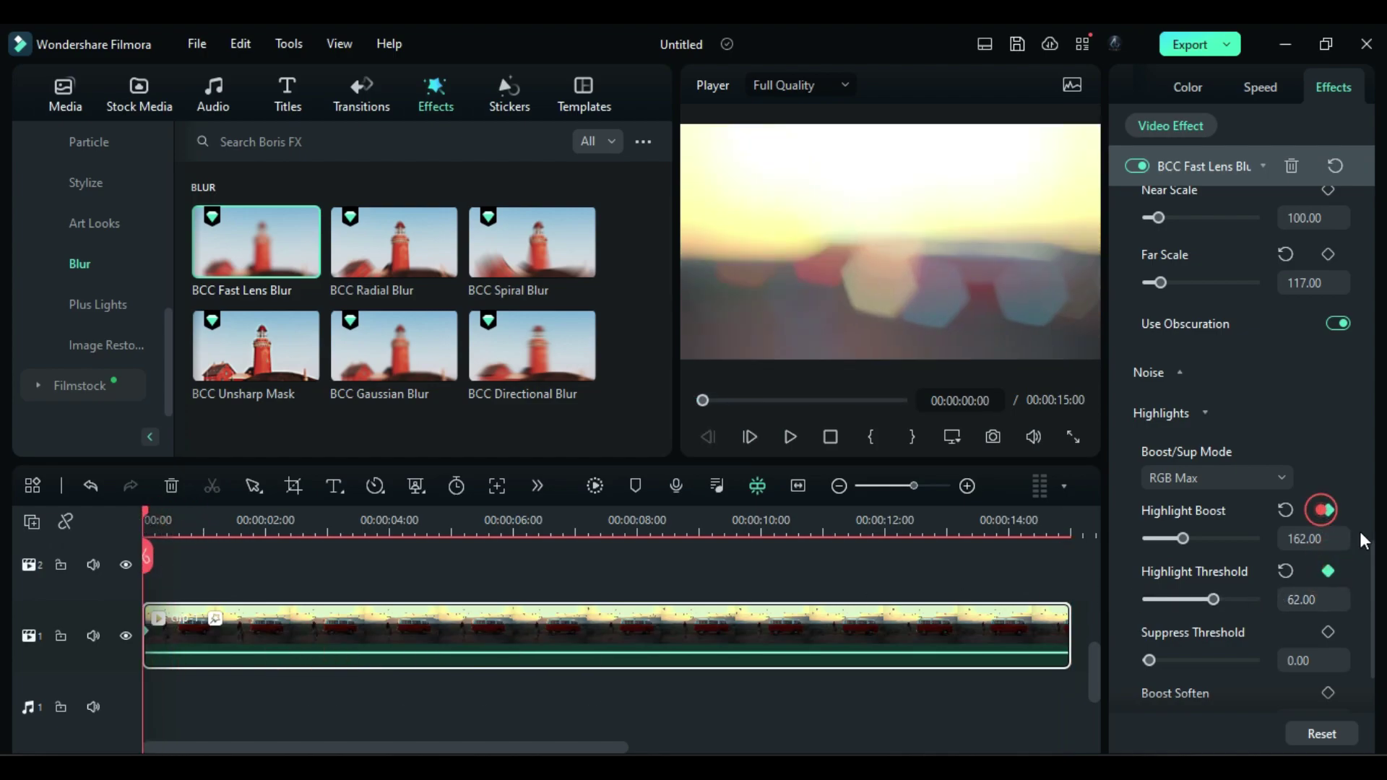
drag(1373, 650, 1361, 365)
drag(1364, 426, 1377, 325)
click(1332, 412)
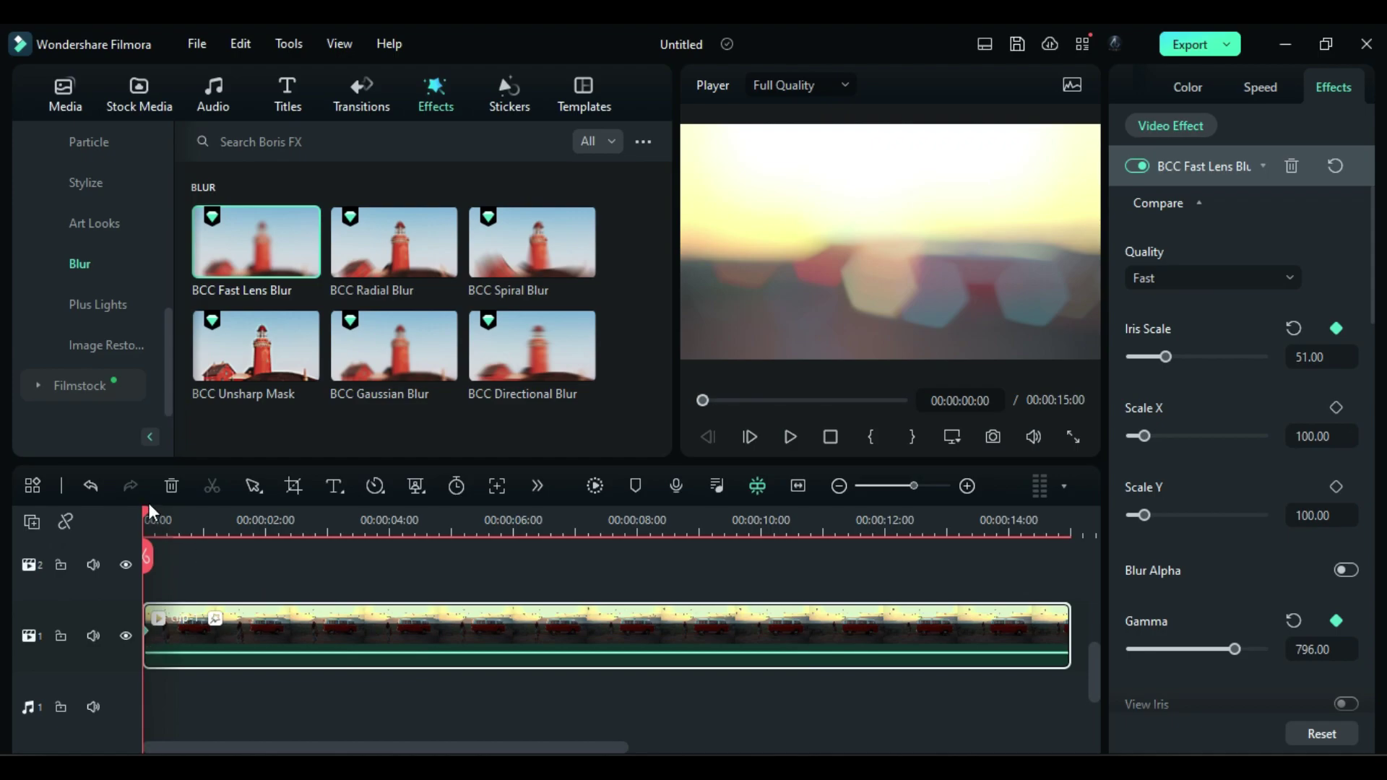
Step: At 5 seconds, keyframe Highlight Boost down to 0 and Gamma to 10 for a sharp image
drag(149, 513, 427, 517)
click(532, 630)
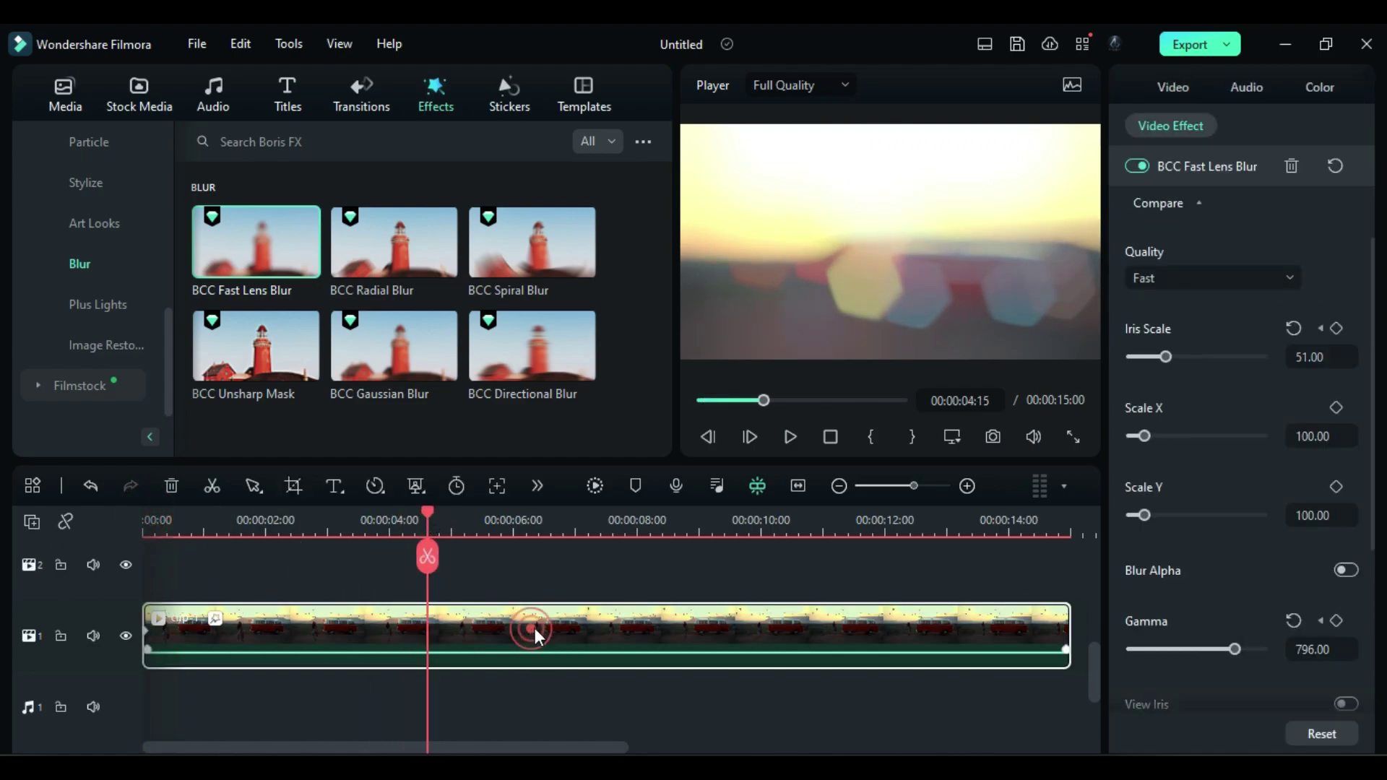
click(1373, 604)
click(1208, 604)
drag(1369, 549, 1381, 664)
drag(1213, 601, 1255, 601)
click(449, 515)
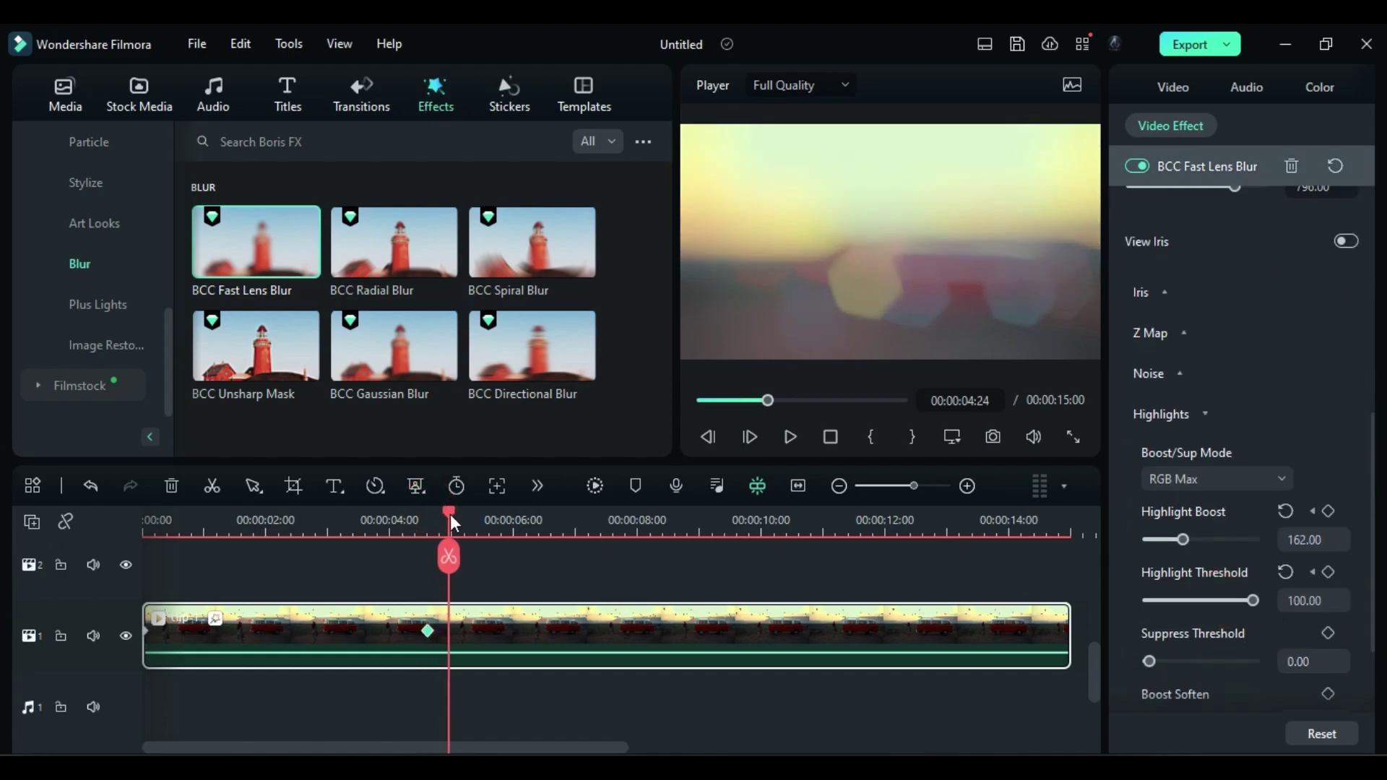
click(452, 515)
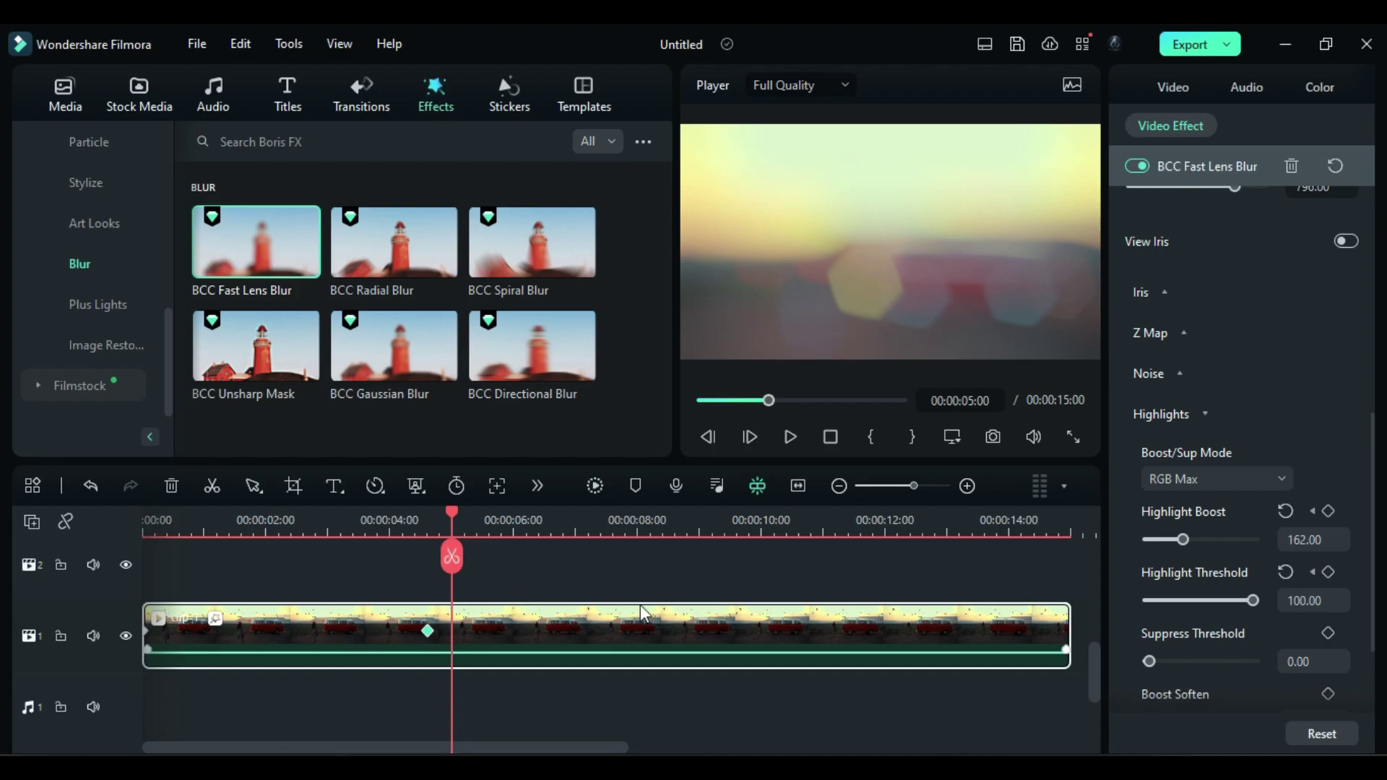
drag(1182, 542, 1135, 529)
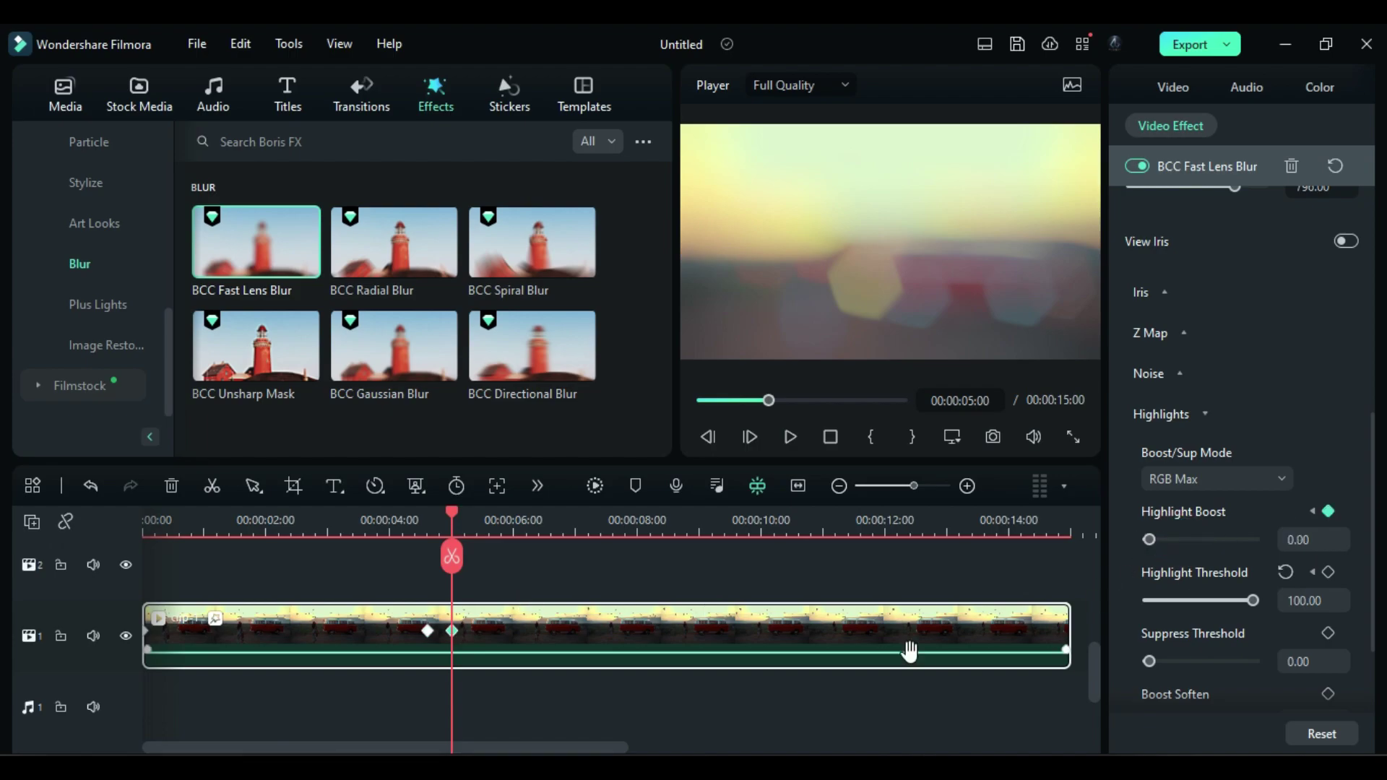
drag(1376, 538, 1375, 431)
drag(1234, 437, 1109, 433)
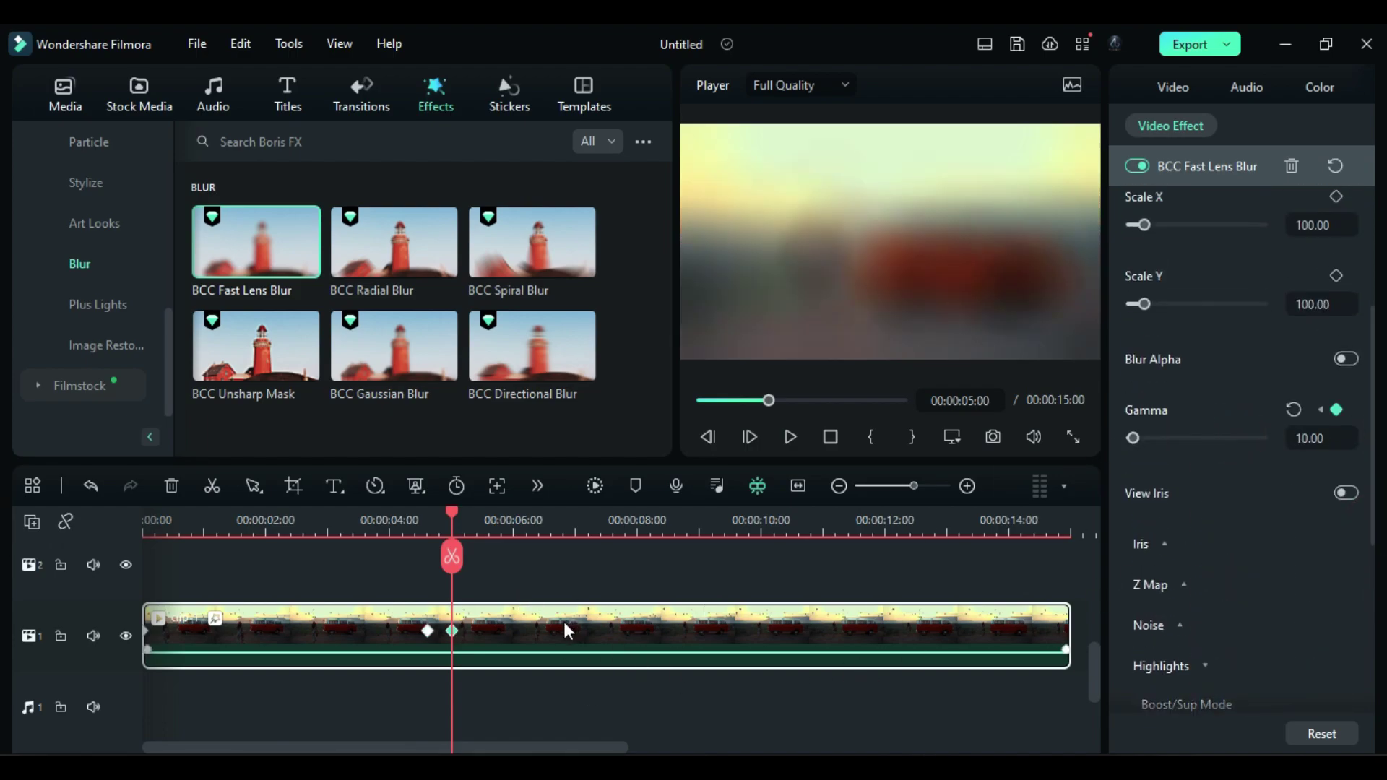
Step: Hold the sharp look to 13 s, then restore Gamma 796 and Iris Scale 50 near the end
click(453, 512)
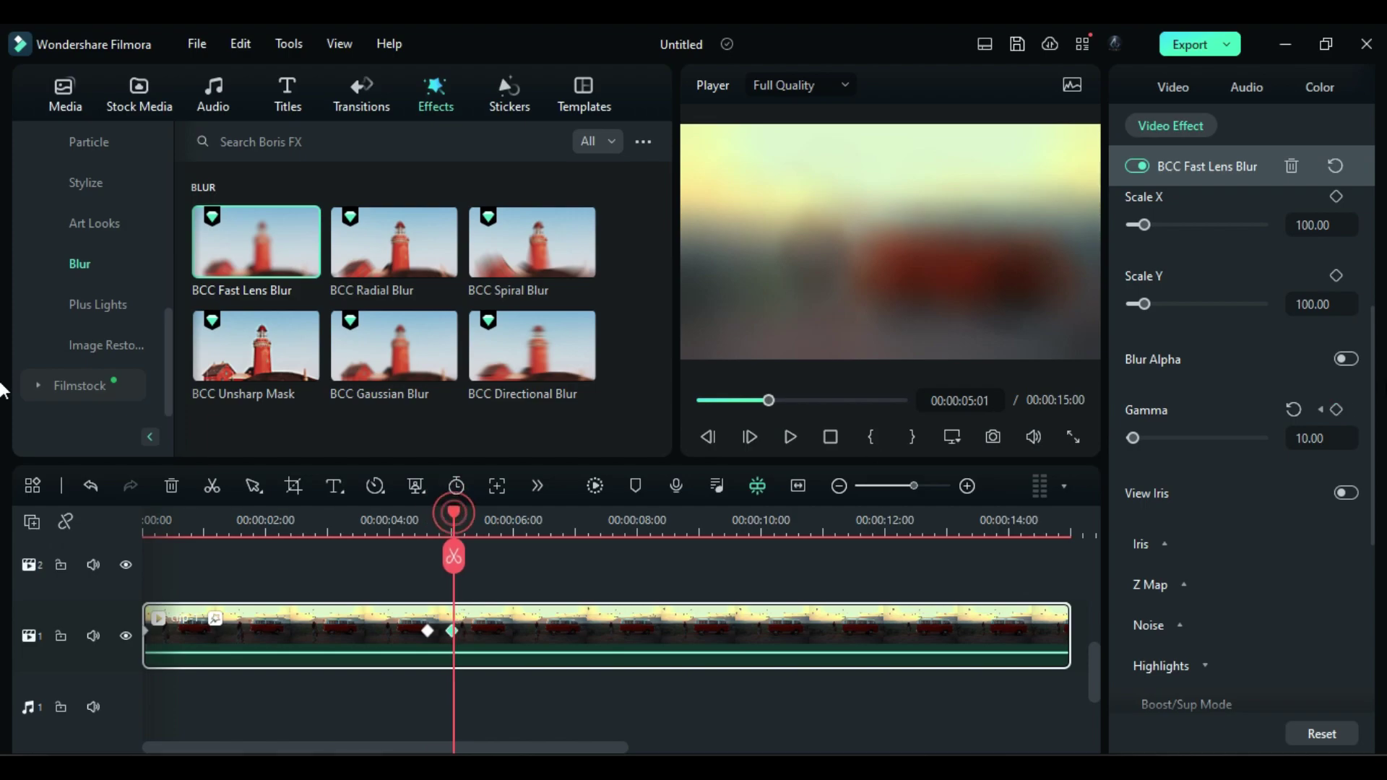
drag(1373, 491, 1373, 379)
mouse_move(1133, 413)
mouse_down()
mouse_move(1160, 413)
mouse_move(1131, 415)
mouse_up()
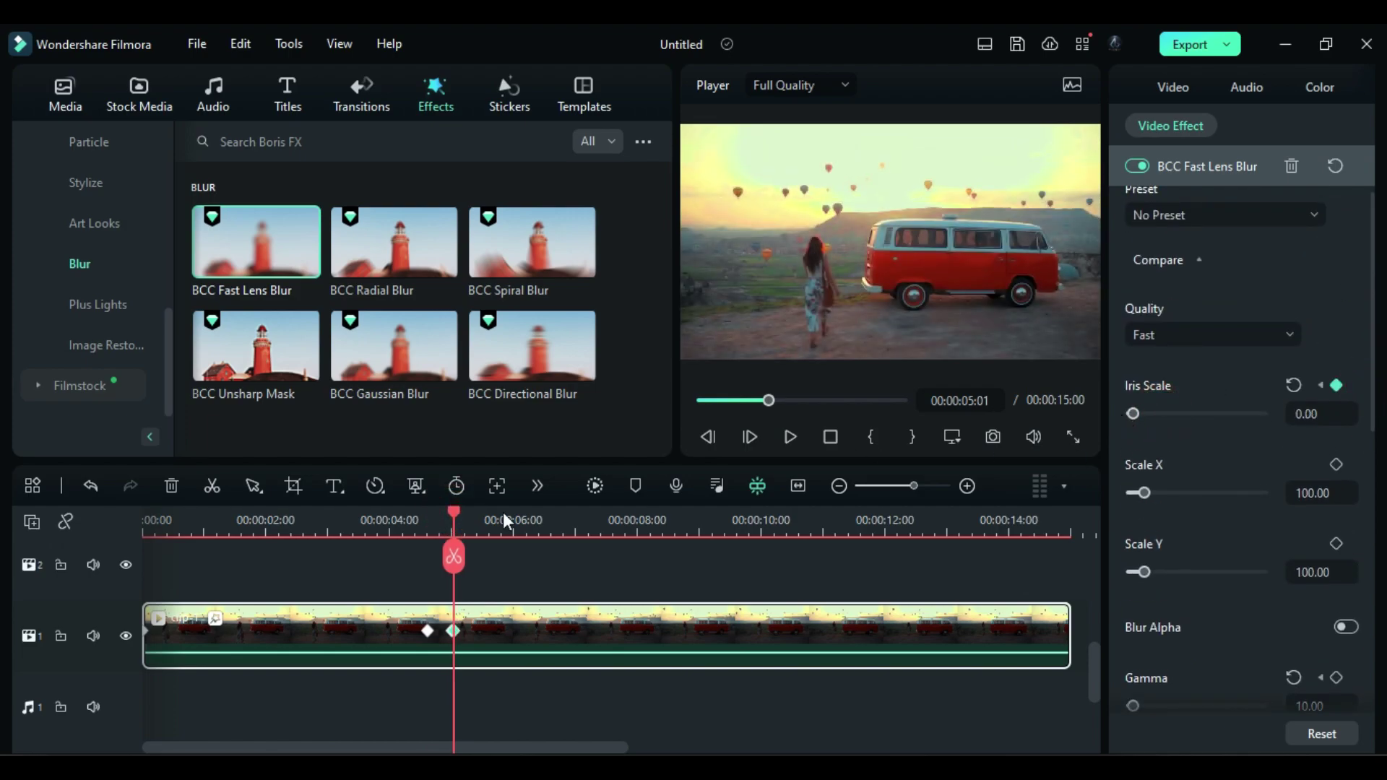
drag(454, 513, 947, 653)
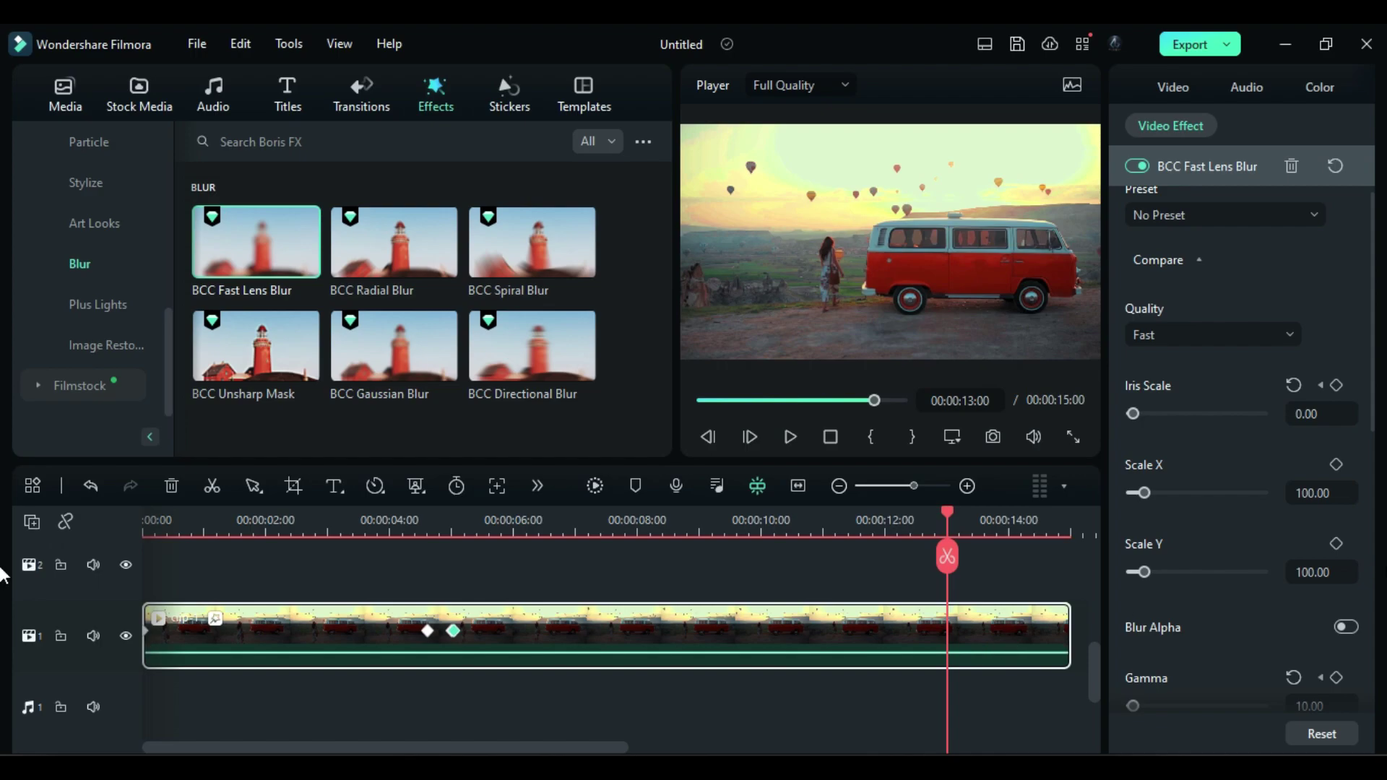
drag(1371, 368, 1370, 426)
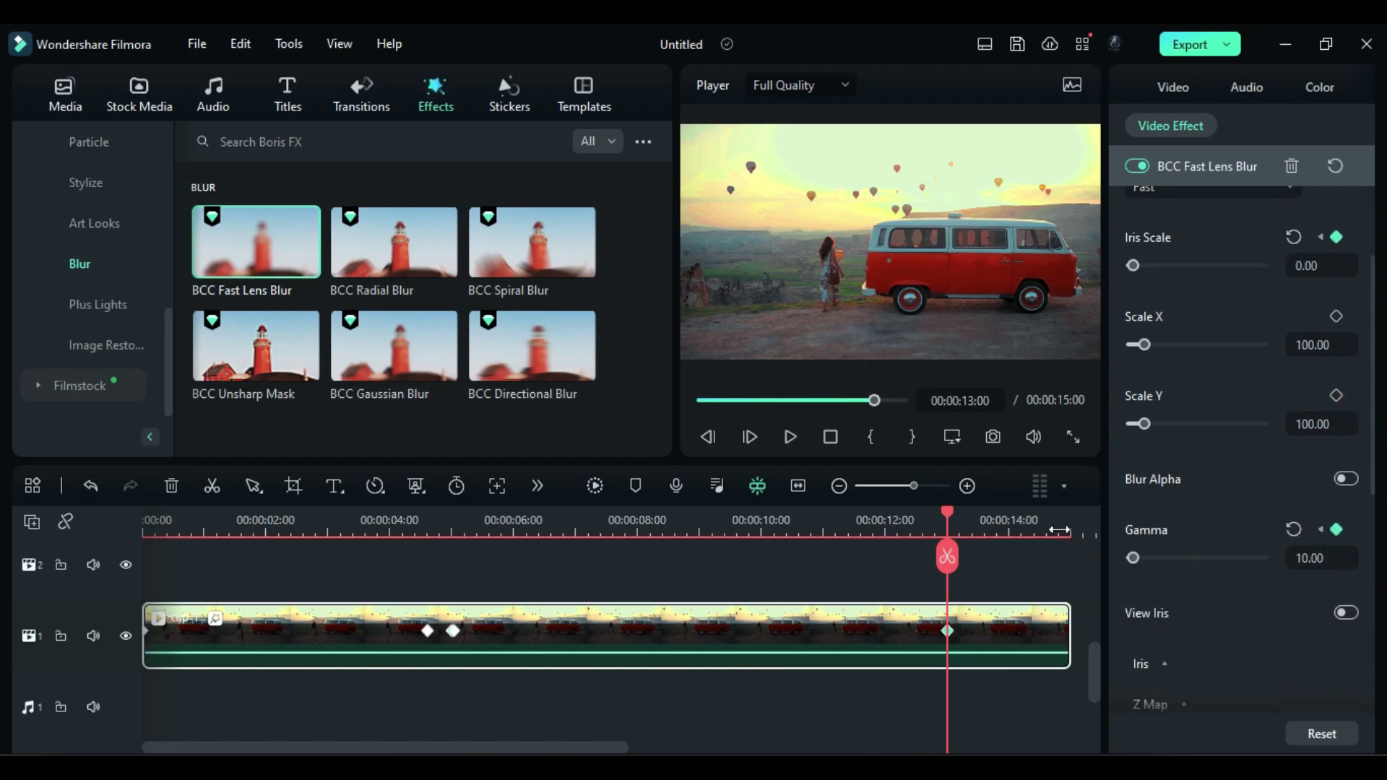
click(1291, 561)
text(796)
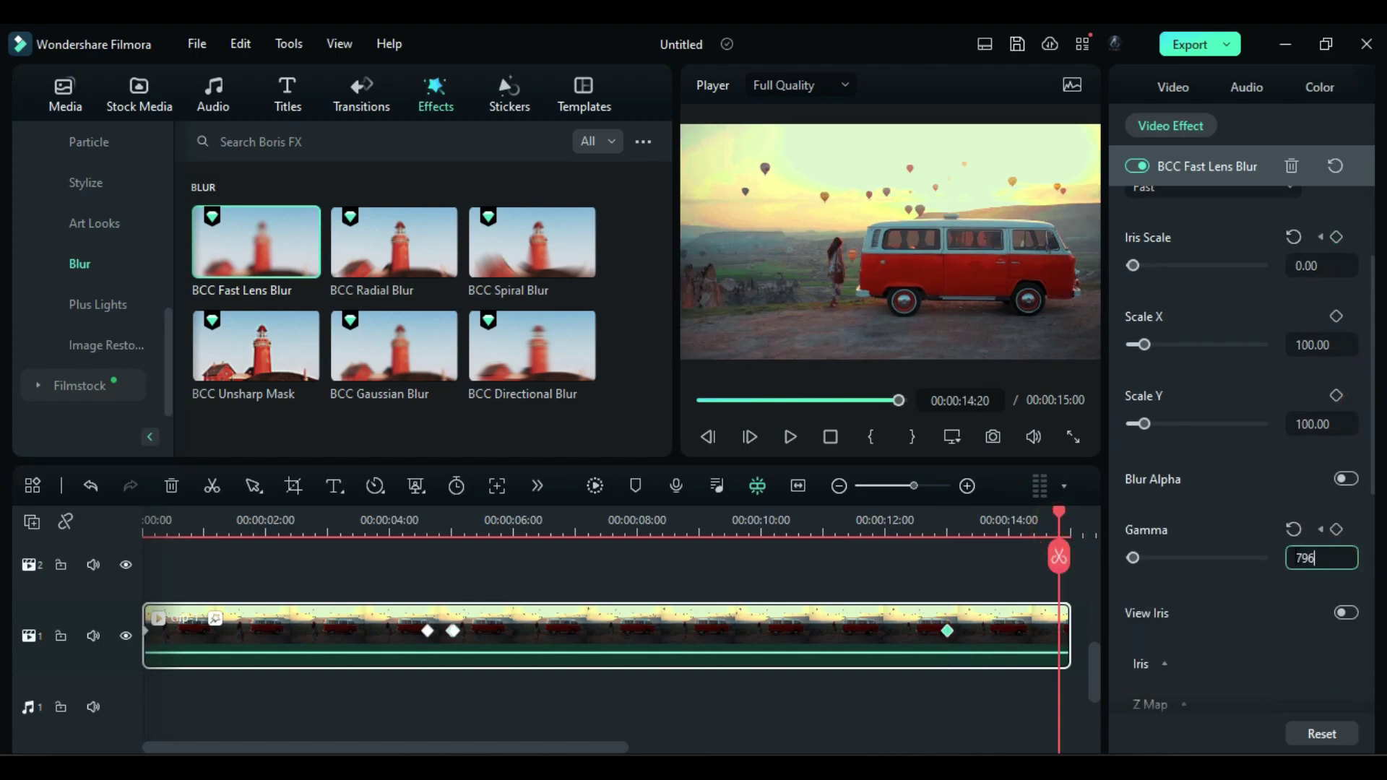
key(Return)
click(1290, 265)
text(50)
key(Return)
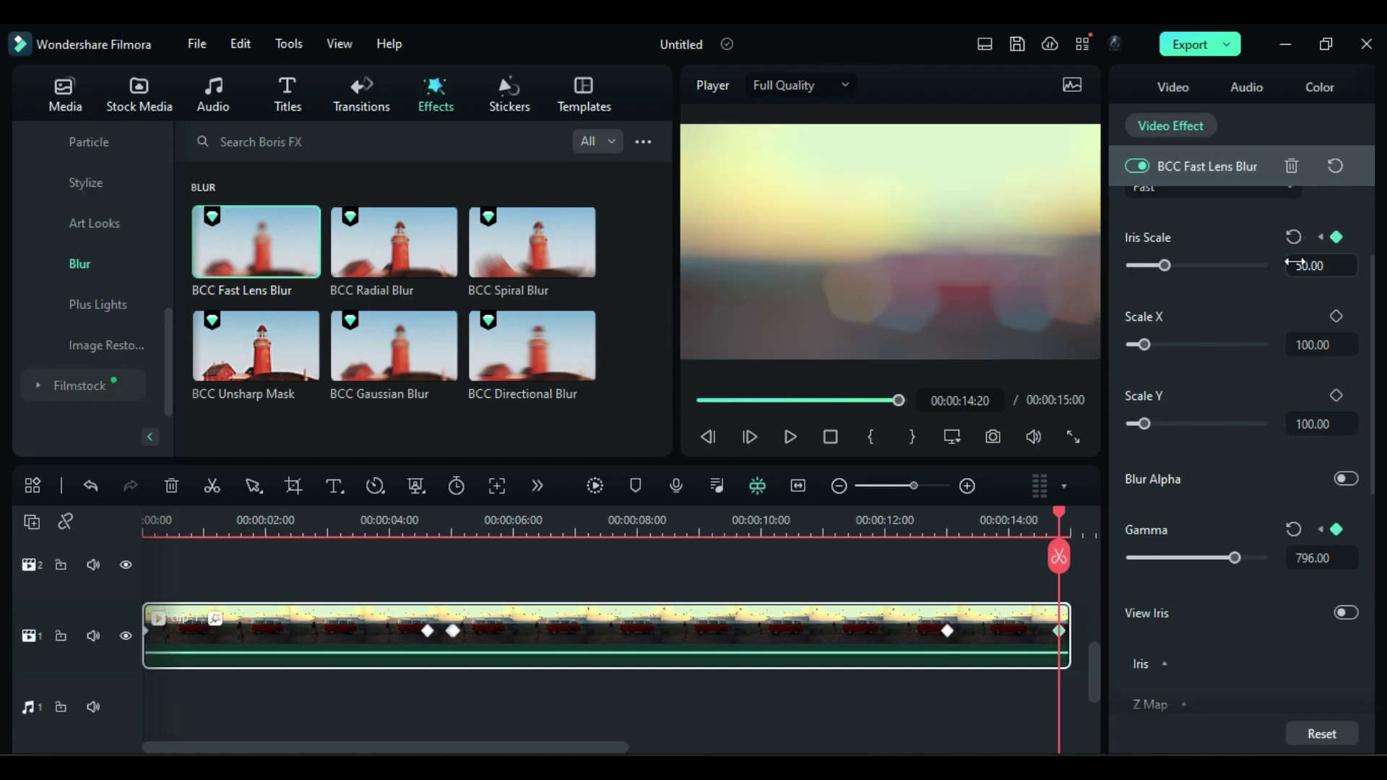
Step: Keyframe opacity at 100 at 13 s fading to 0 at the clip end
click(945, 520)
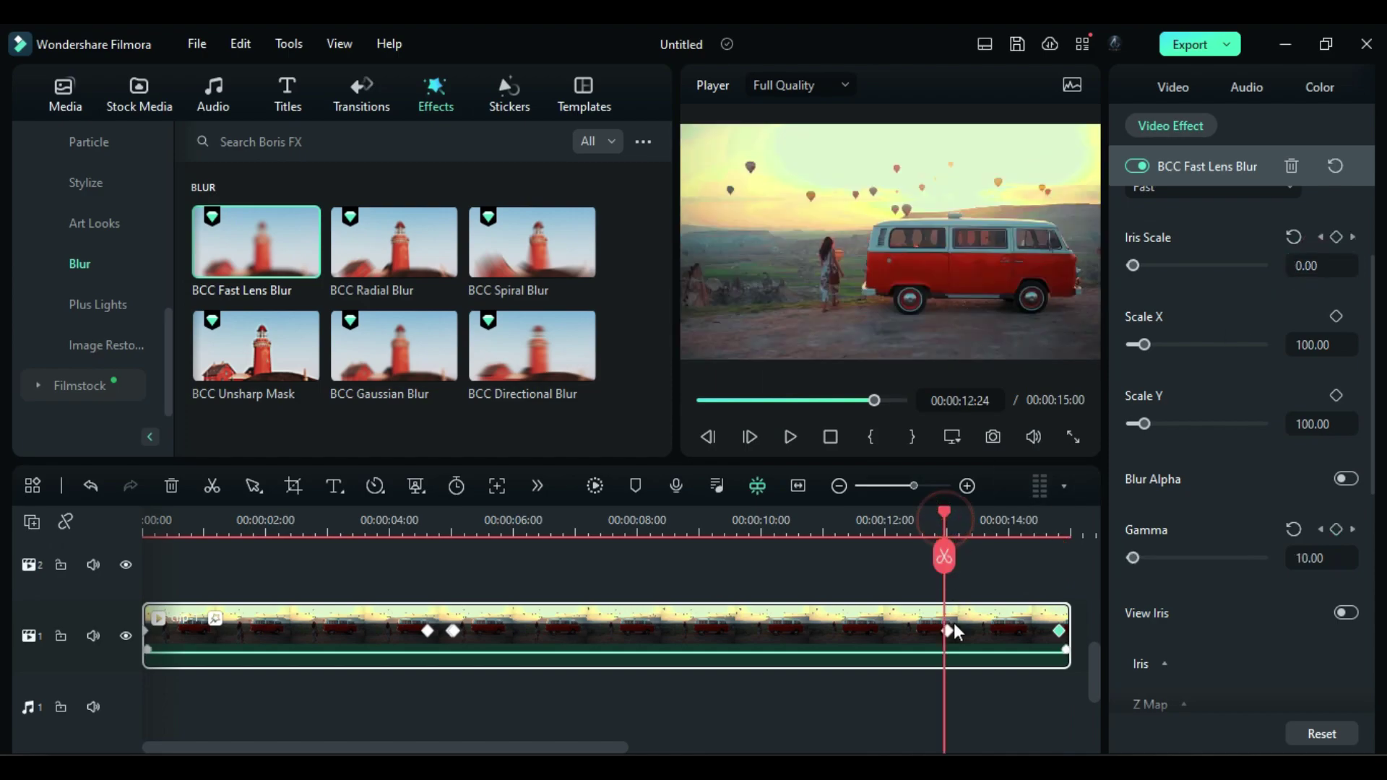
click(1182, 92)
click(1336, 670)
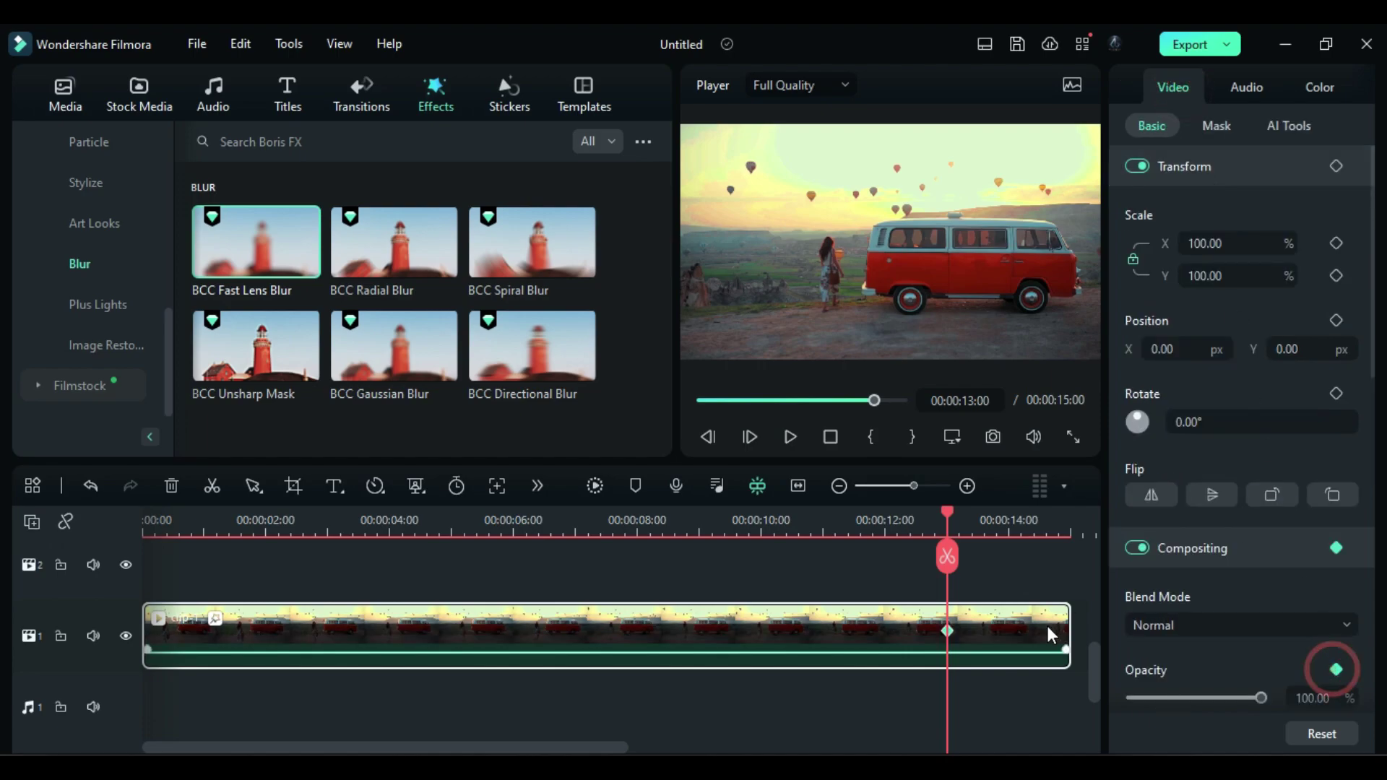
click(1071, 534)
drag(1261, 698, 1130, 701)
click(427, 519)
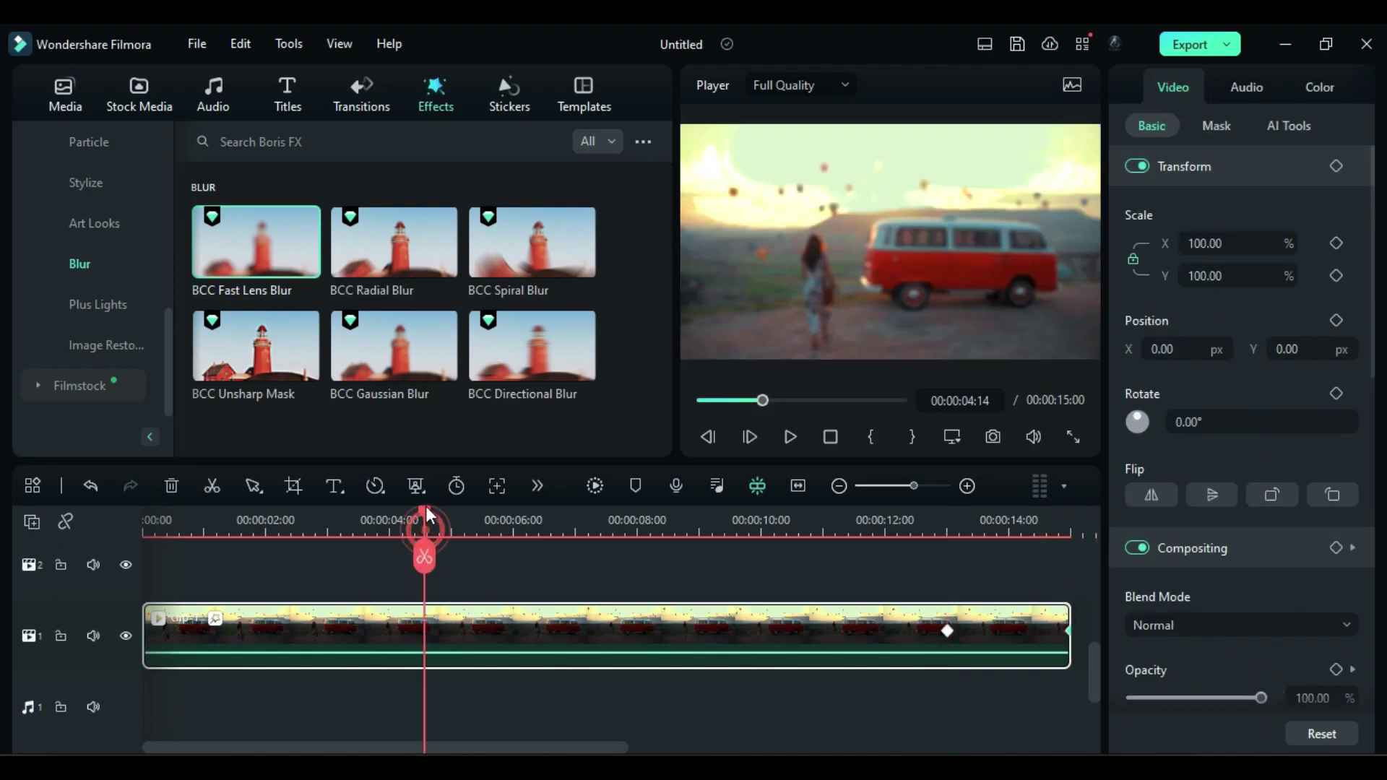
drag(426, 514, 138, 538)
Step: Add the Cinematic title above the van clip, trimmed to end at 00:00:04:15
click(275, 97)
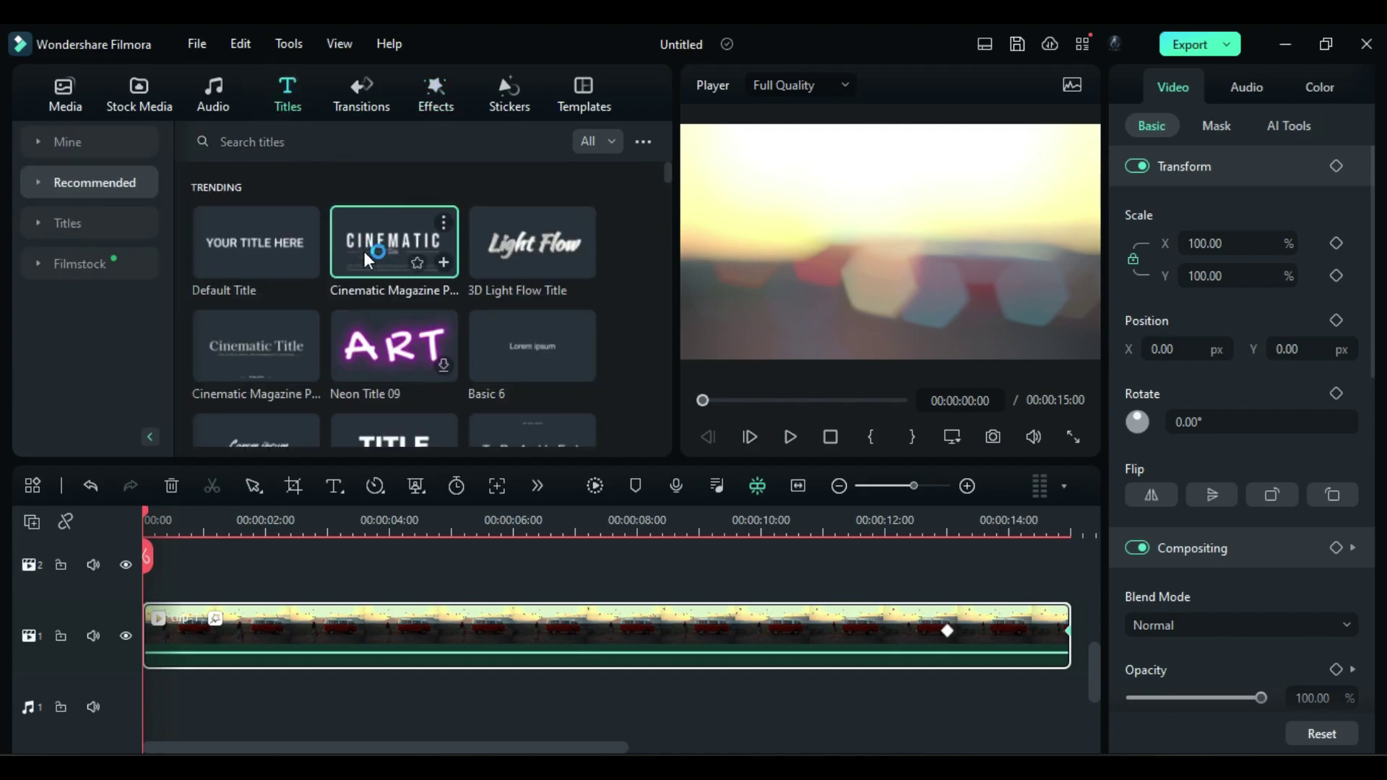
drag(371, 260, 144, 613)
click(450, 531)
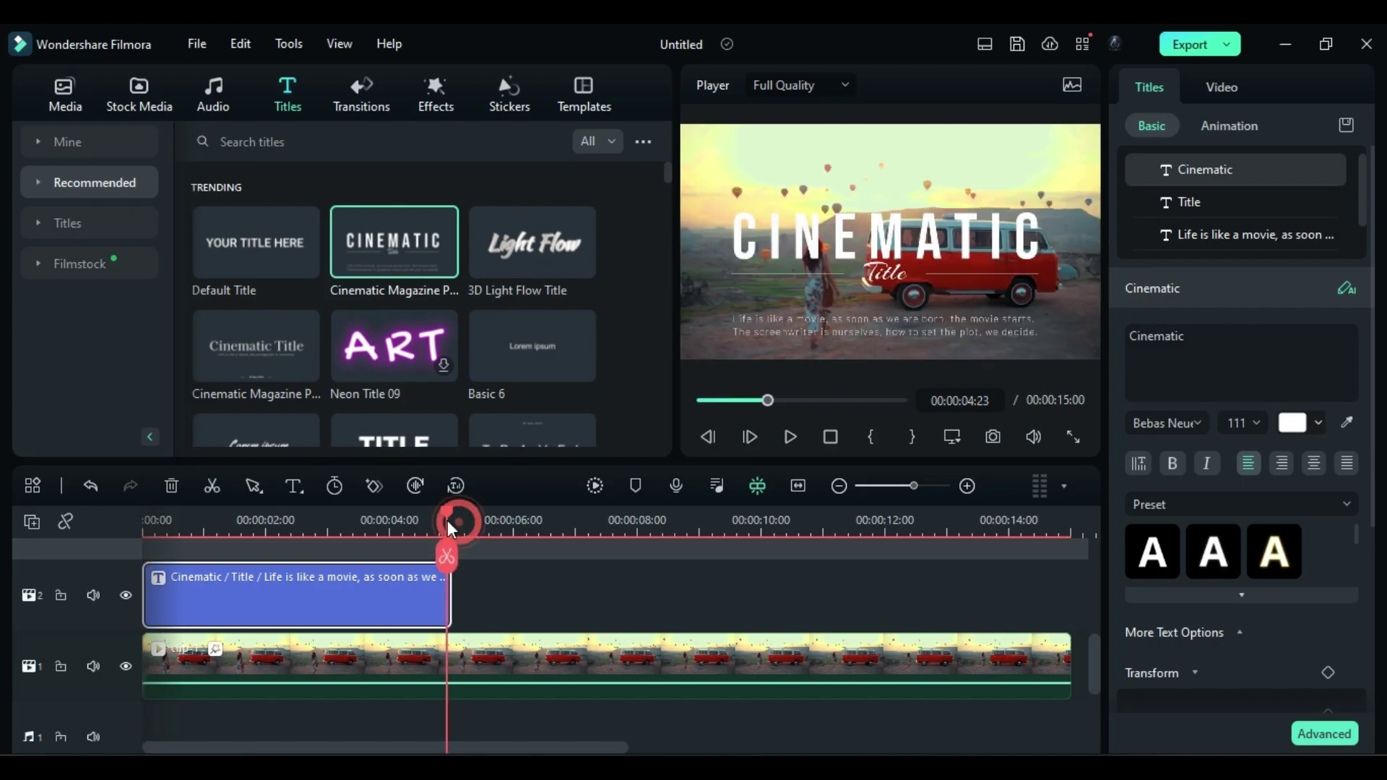
drag(448, 528, 431, 511)
drag(447, 604, 427, 604)
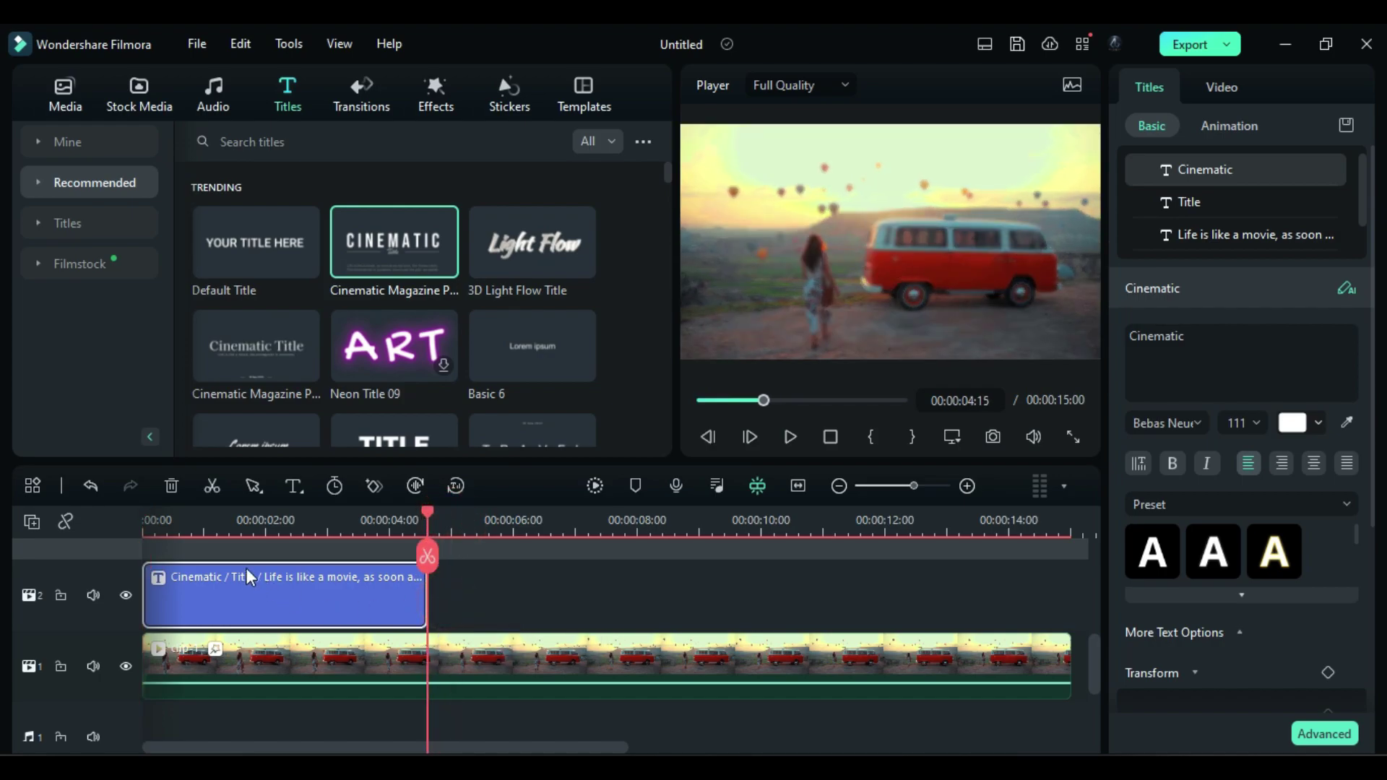
click(237, 569)
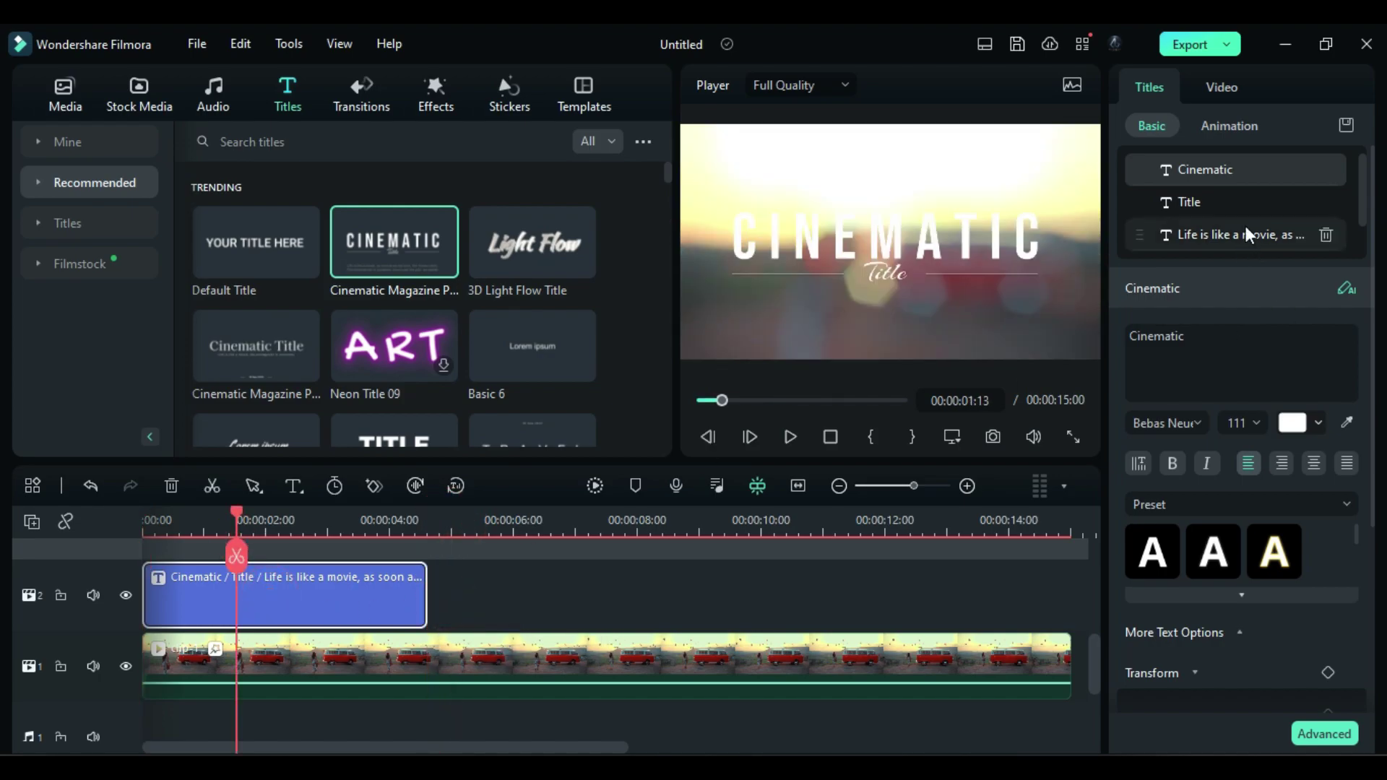
Step: Give the CINEMATIC heading a gradient fill at a 90° vertical angle
drag(1223, 355, 1116, 329)
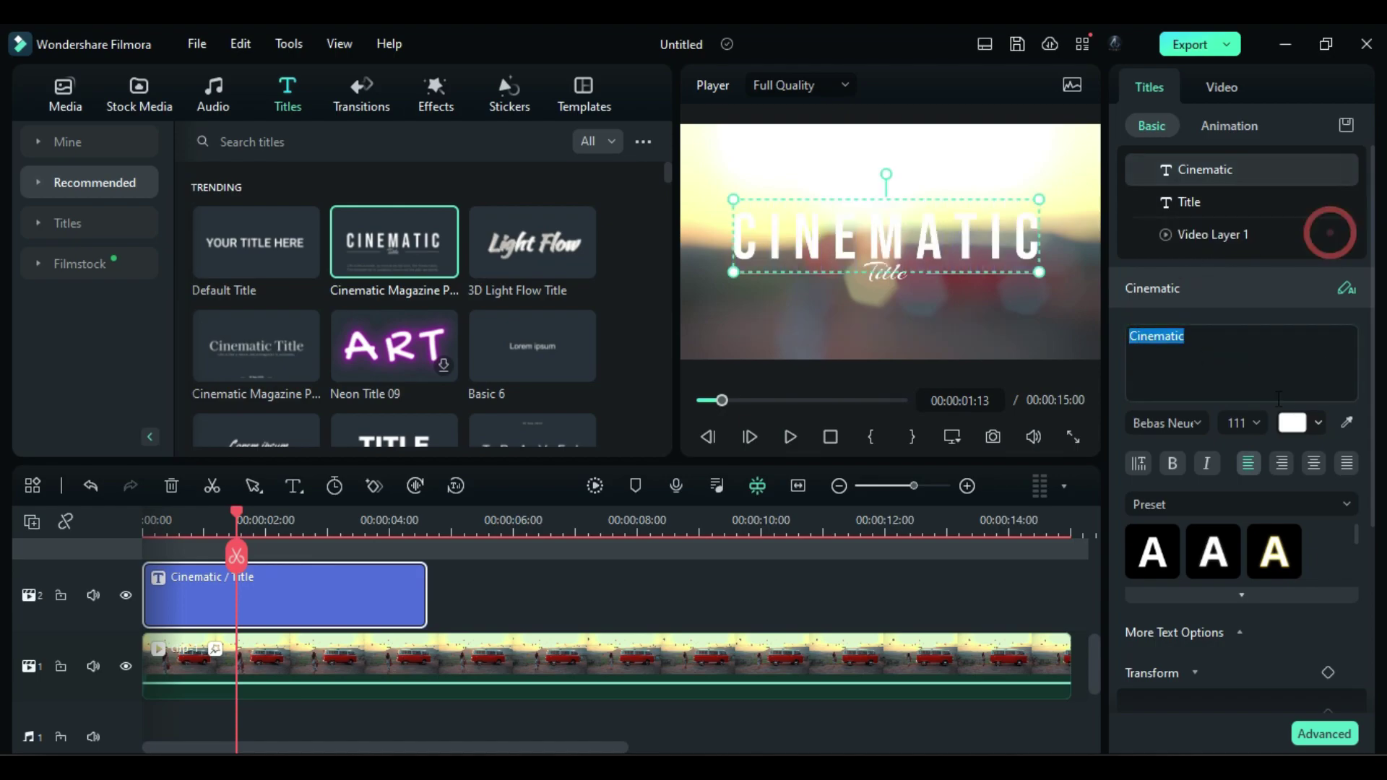
click(1325, 734)
scroll(1150, 581, down, 5)
scroll(1272, 288, up, 5)
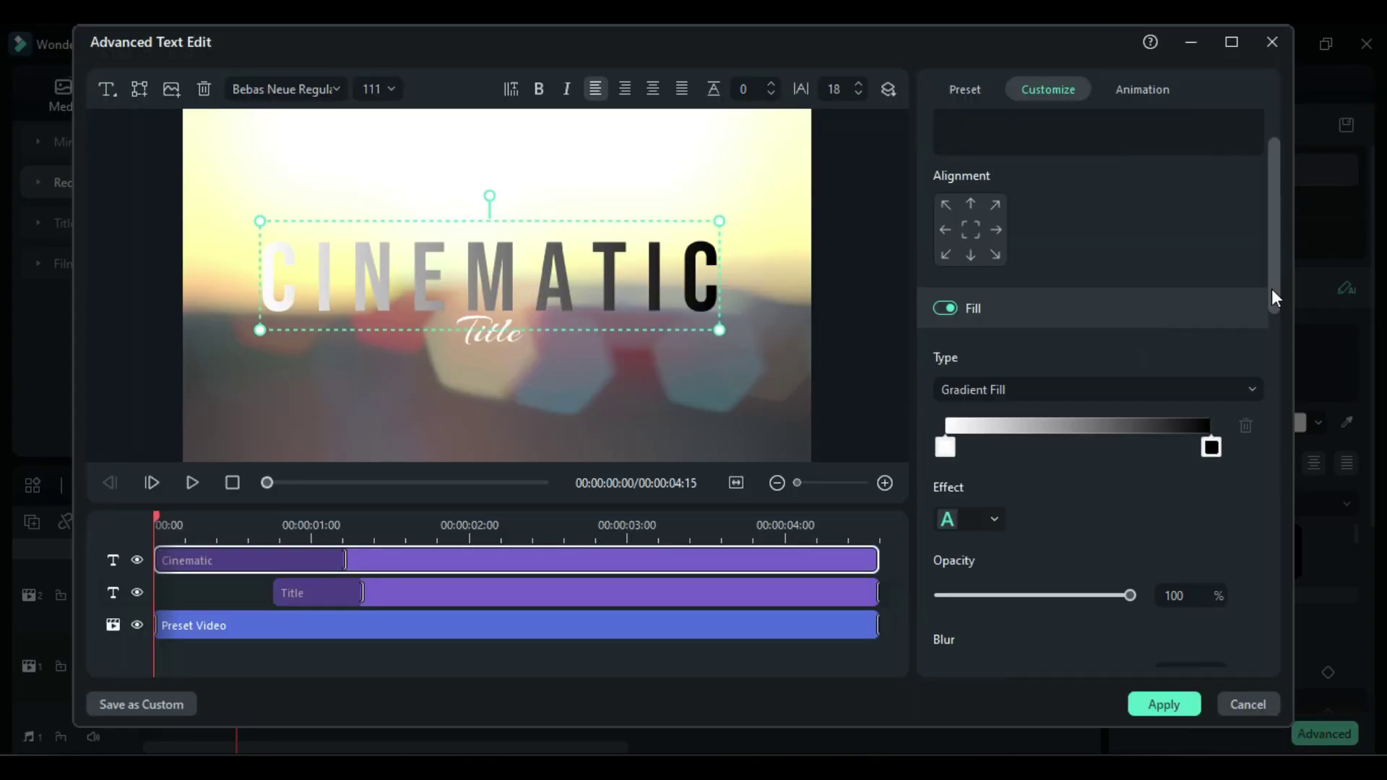
scroll(1272, 288, down, 2)
click(1183, 601)
text(90)
key(Return)
Step: Color the gradient stops medium blue for the CINEMATIC lettering
click(946, 298)
click(948, 389)
click(945, 298)
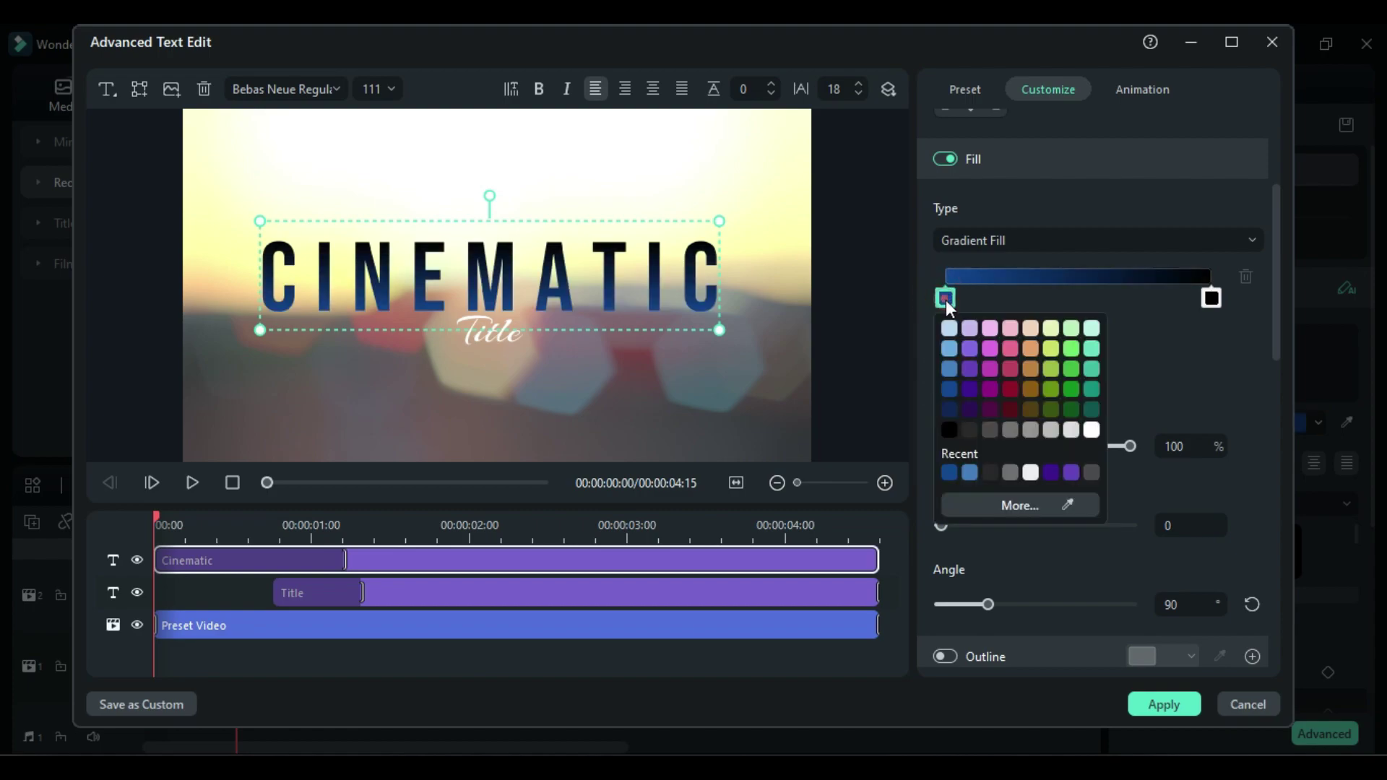
click(969, 389)
click(945, 298)
click(948, 369)
click(1212, 297)
Step: Review the Cinematic and Title text layers through the title animation
click(346, 560)
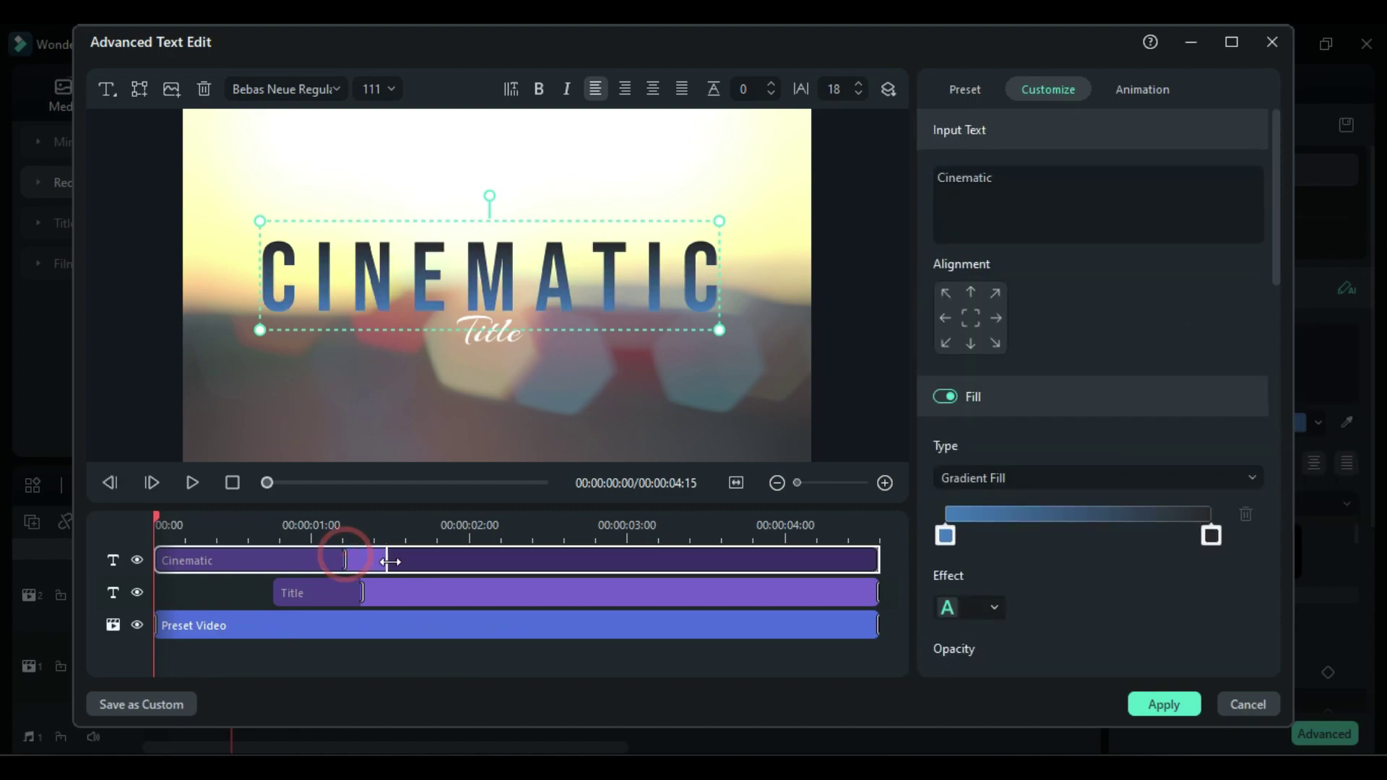
click(403, 560)
click(297, 591)
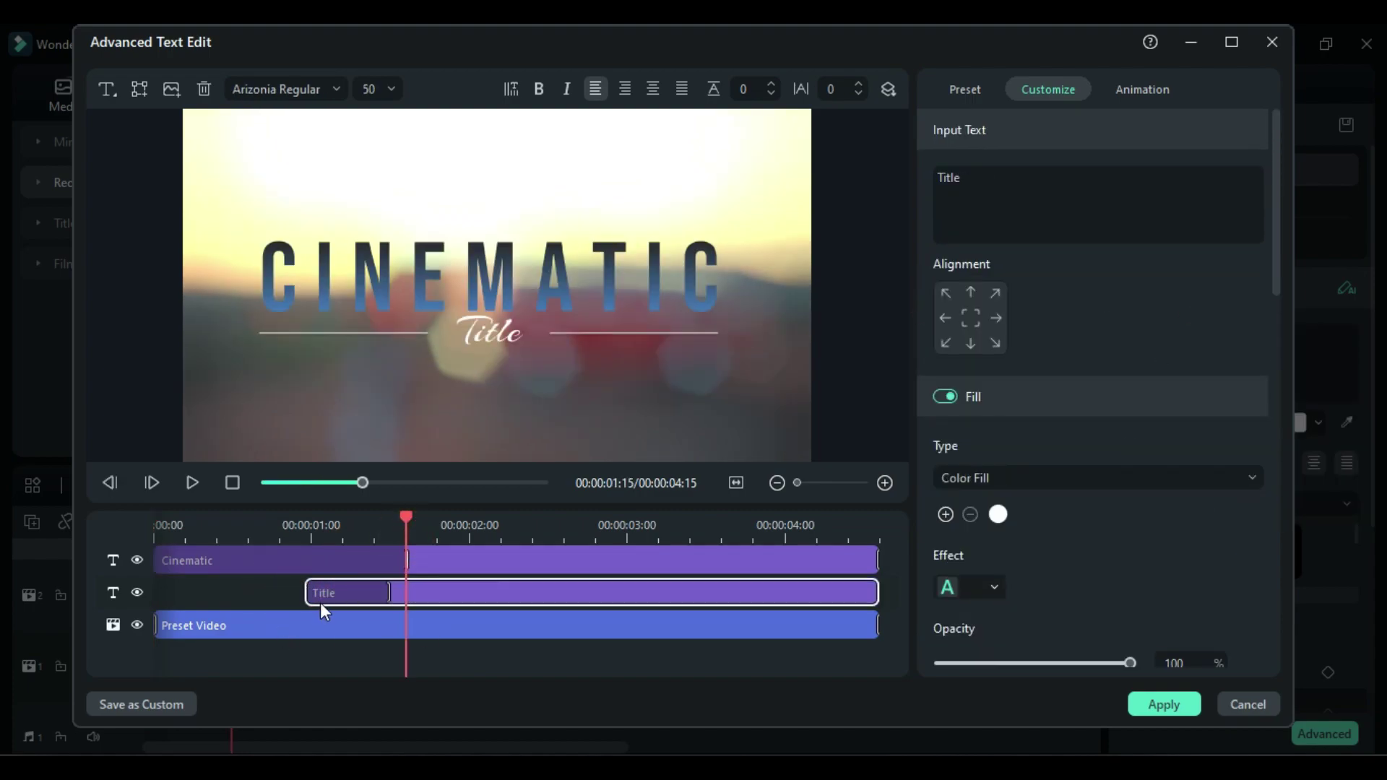
drag(406, 517, 300, 544)
Step: Apply the title edits and put Cinema 21:9 bars on a new top track ending at 15 s
click(1164, 704)
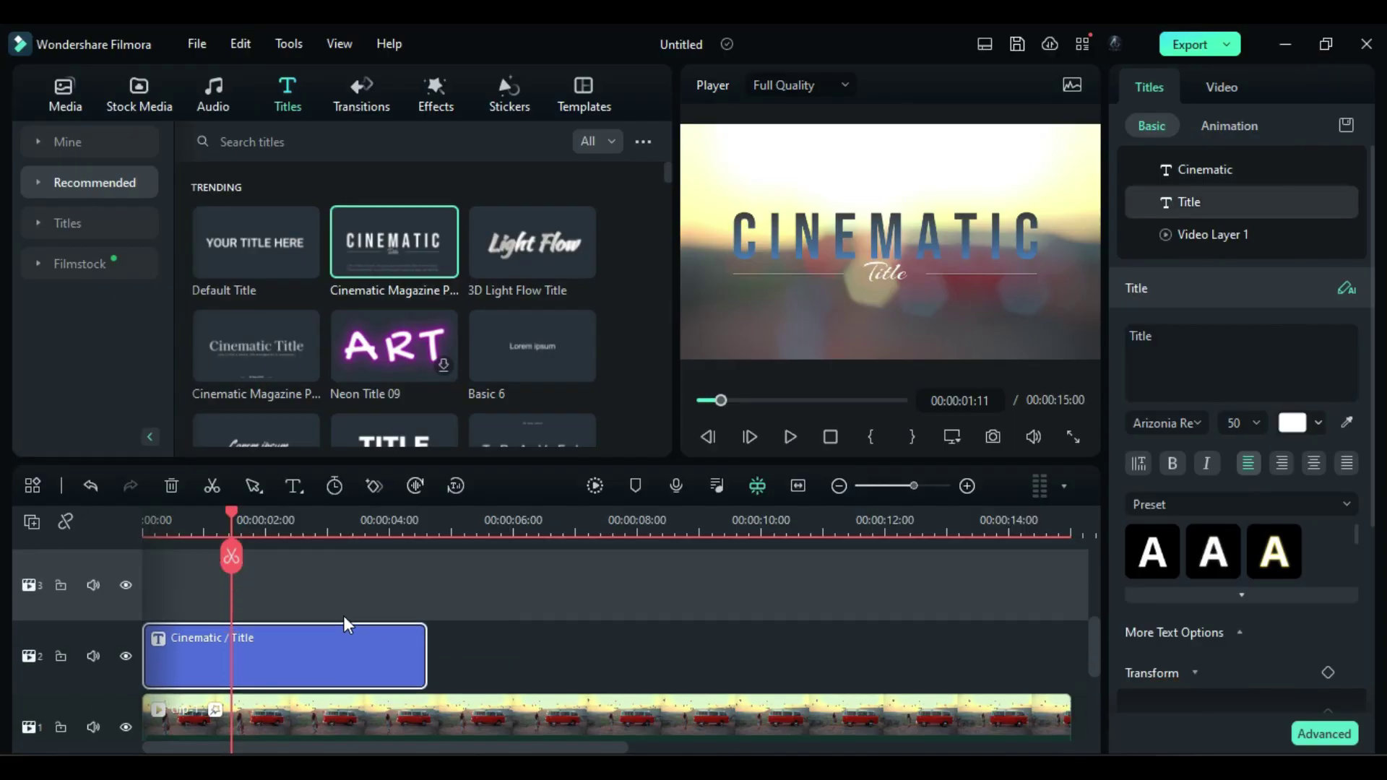
click(436, 94)
click(117, 143)
click(99, 223)
scroll(194, 289, down, 2)
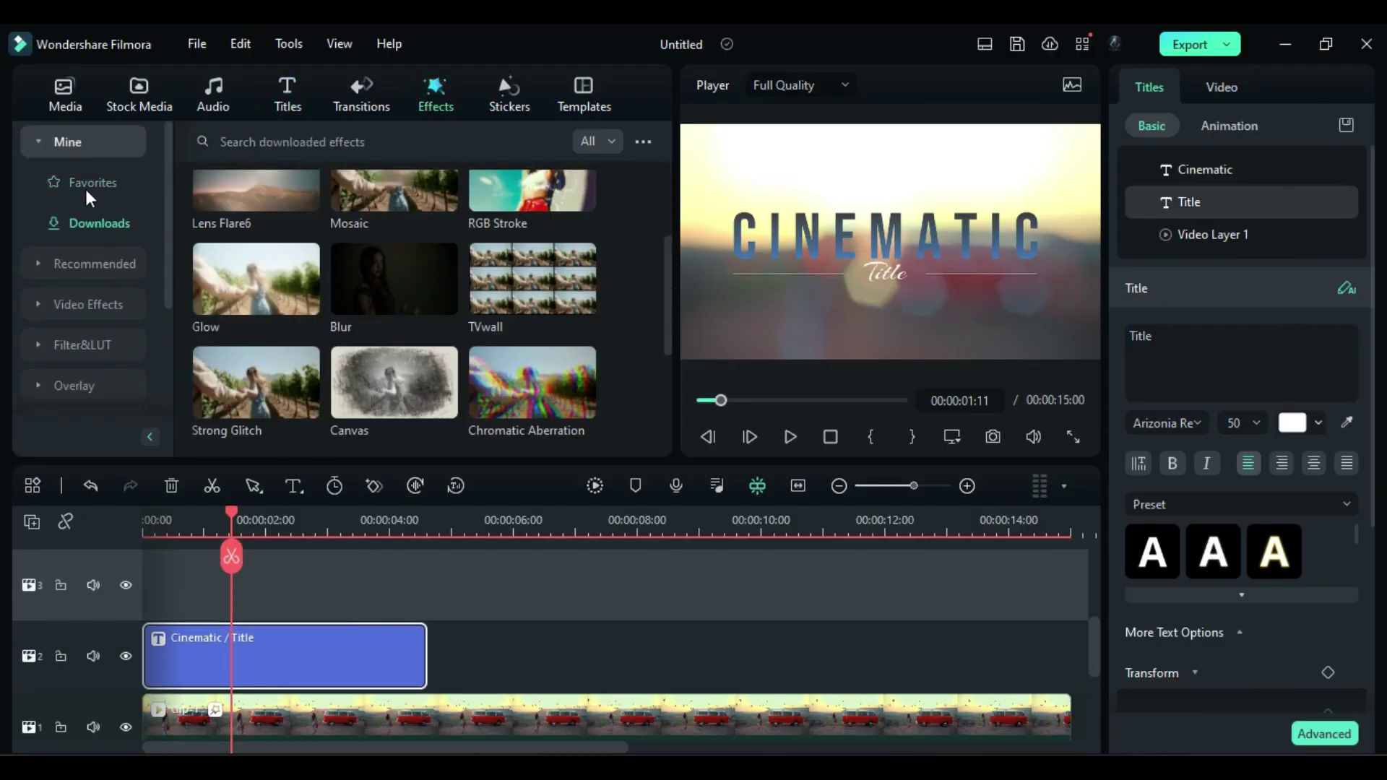
click(85, 185)
drag(256, 365, 174, 600)
drag(448, 600, 1053, 629)
drag(890, 600, 921, 600)
Step: Keyframe the bar height from 0.76 at the start to 0.10 at 1 s, then add Sharpen
scroll(506, 650, left, 3)
click(269, 578)
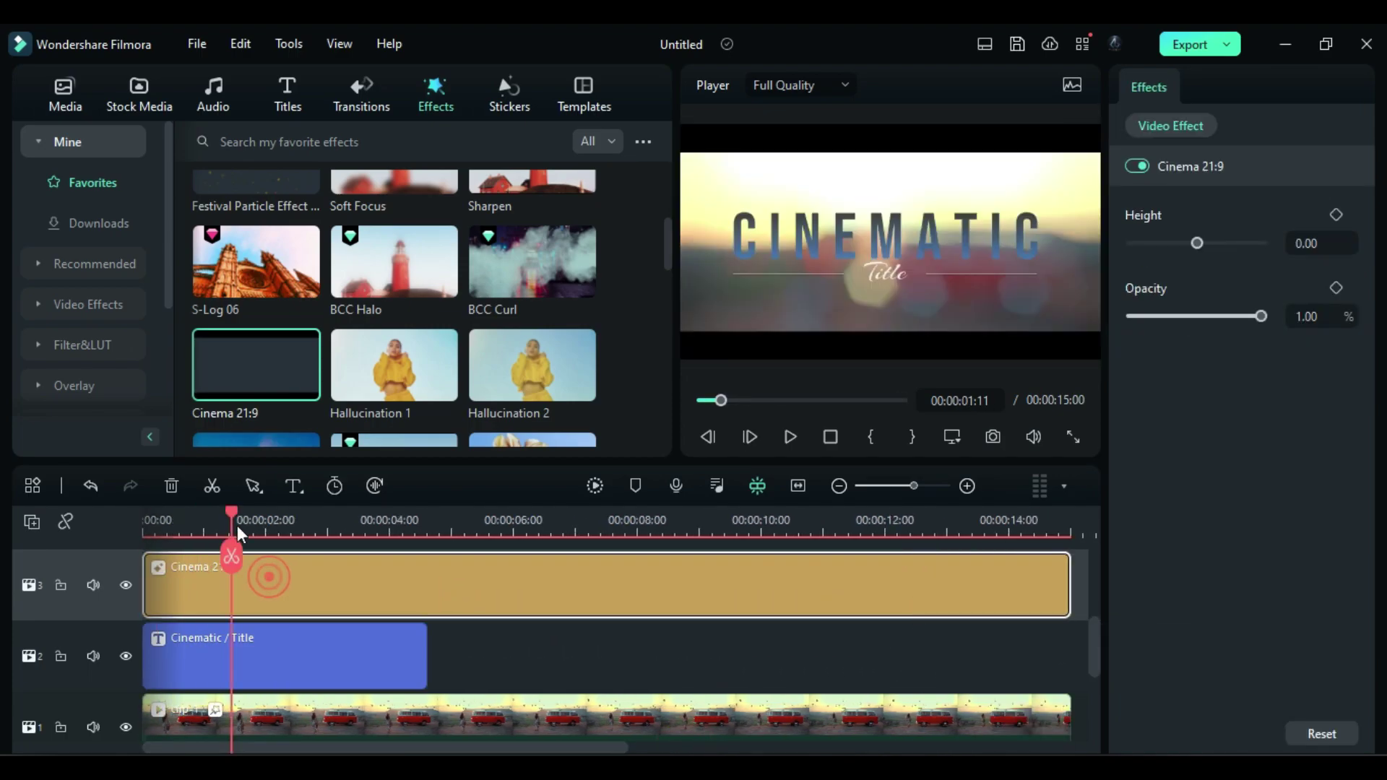
drag(230, 515, 203, 562)
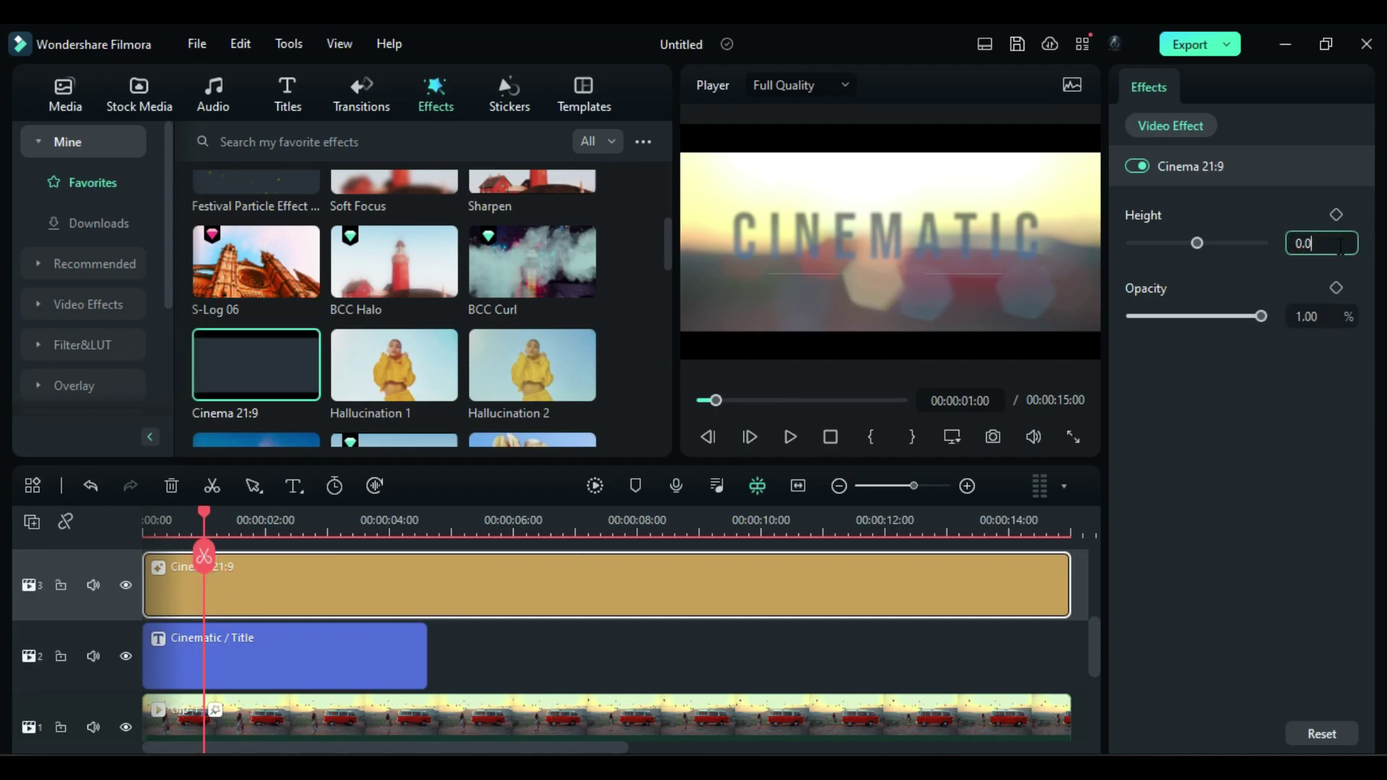
text(1)
key(Return)
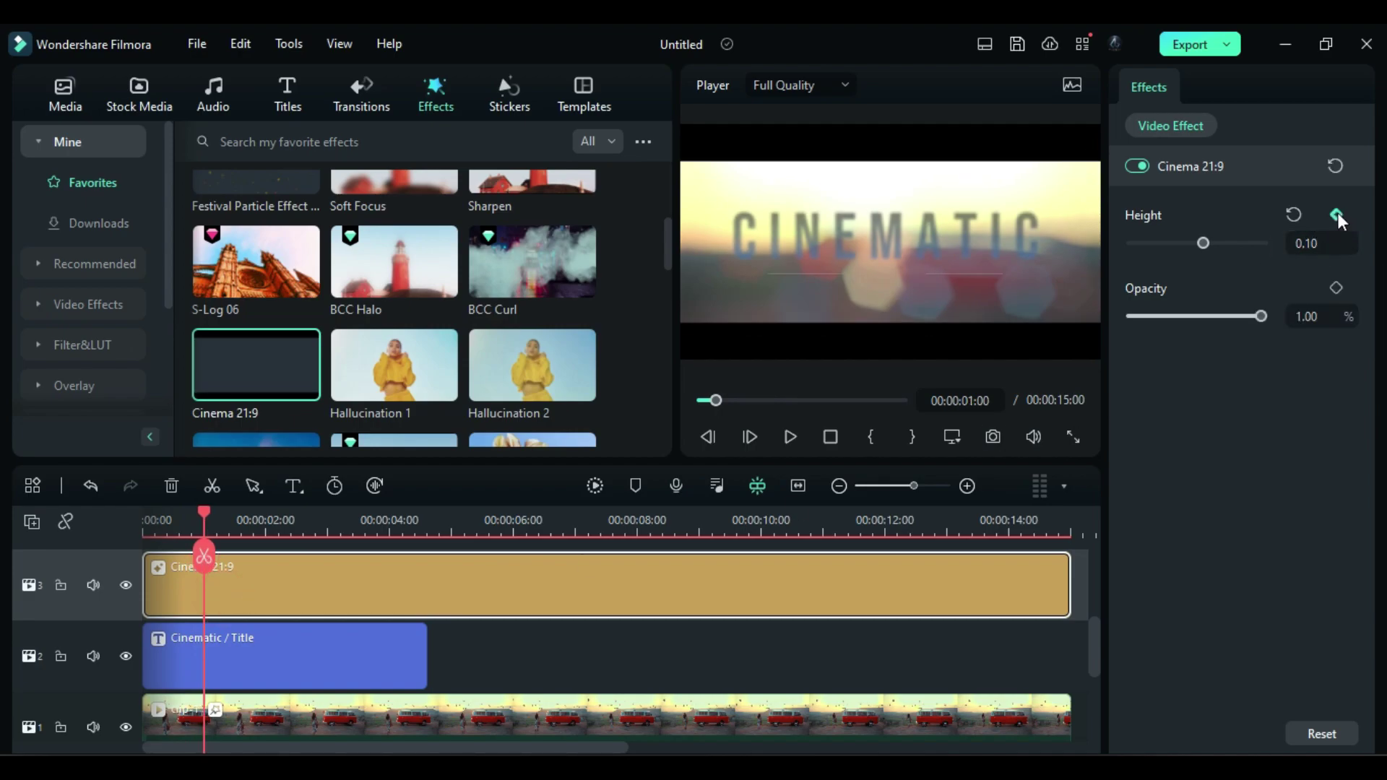
click(1338, 213)
drag(206, 510, 145, 513)
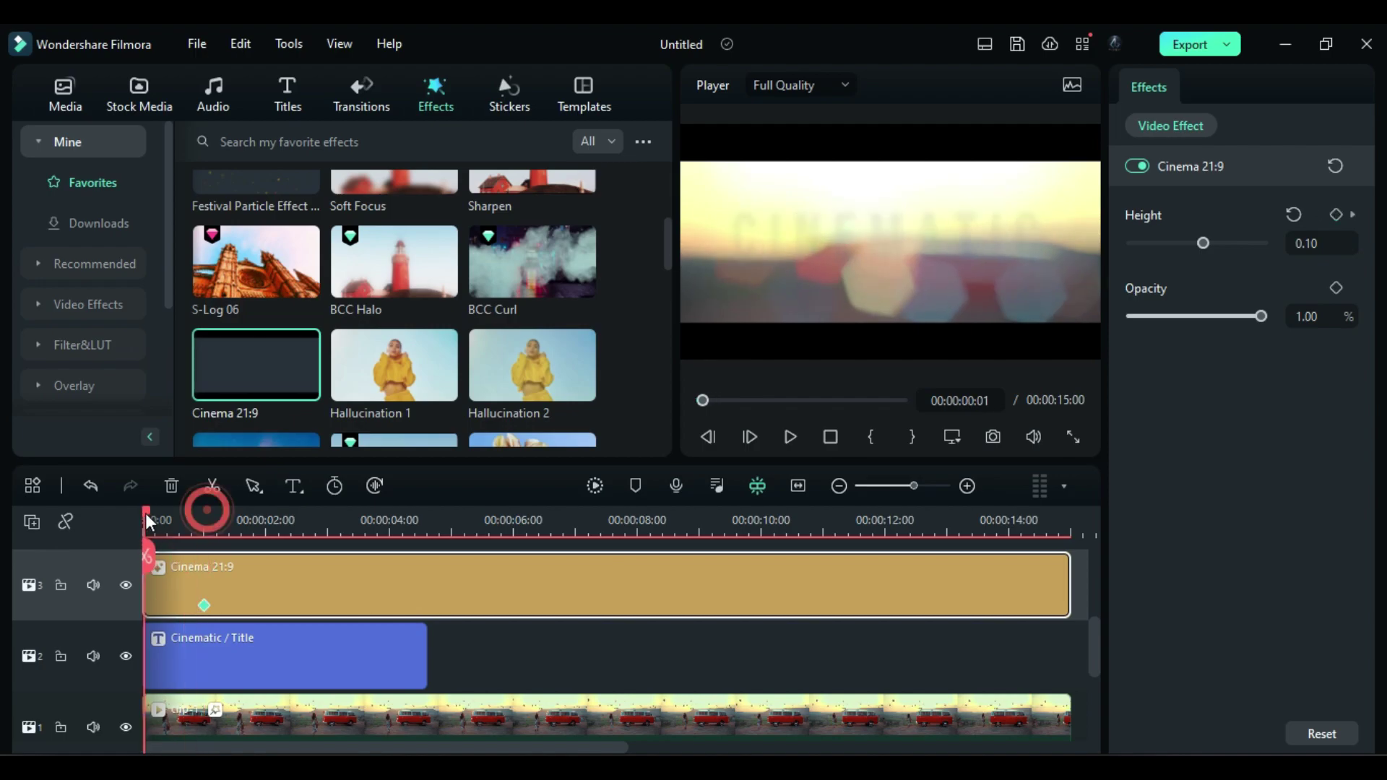
drag(1203, 244, 1246, 250)
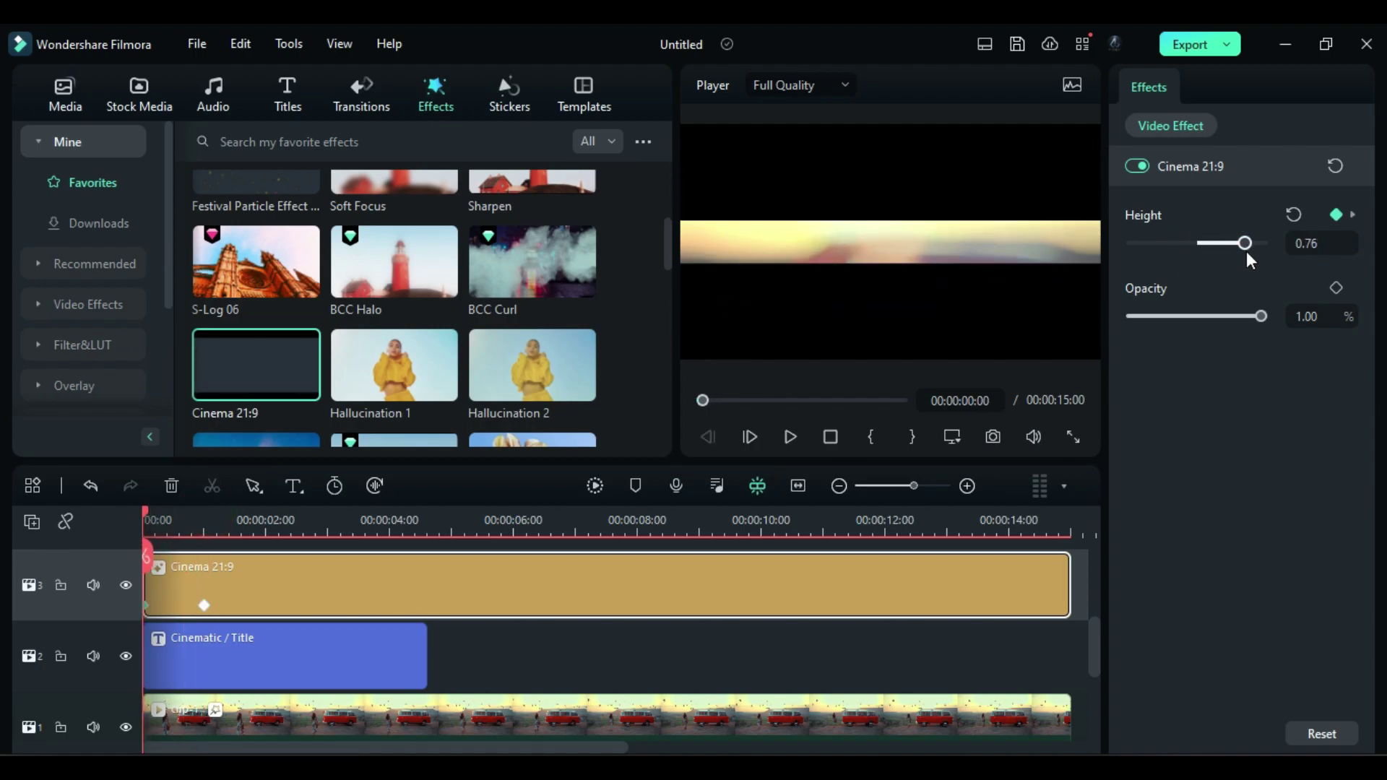
scroll(527, 217, up, 2)
drag(532, 217, 232, 593)
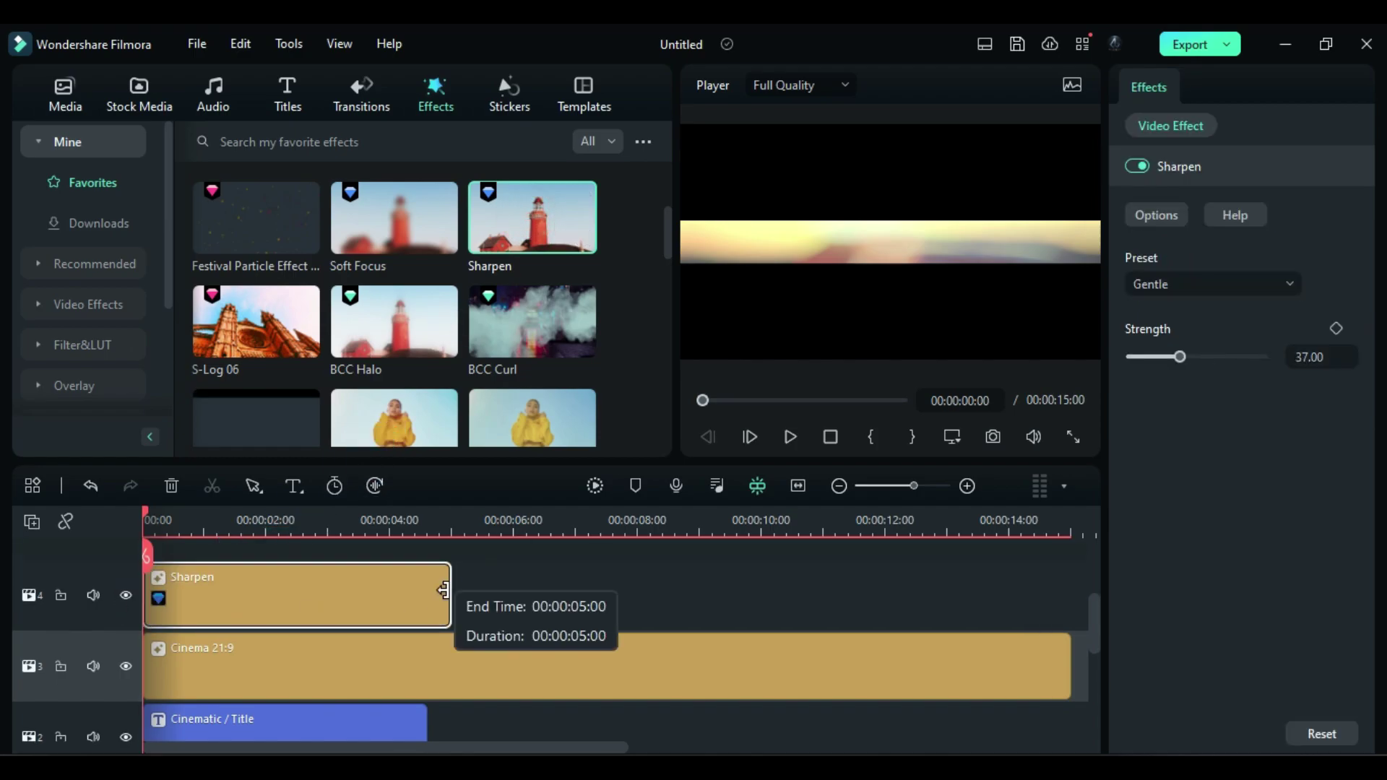
Step: Stretch the Sharpen effect to the timeline end and check it at the title frame
drag(444, 590, 591, 633)
drag(567, 747, 221, 747)
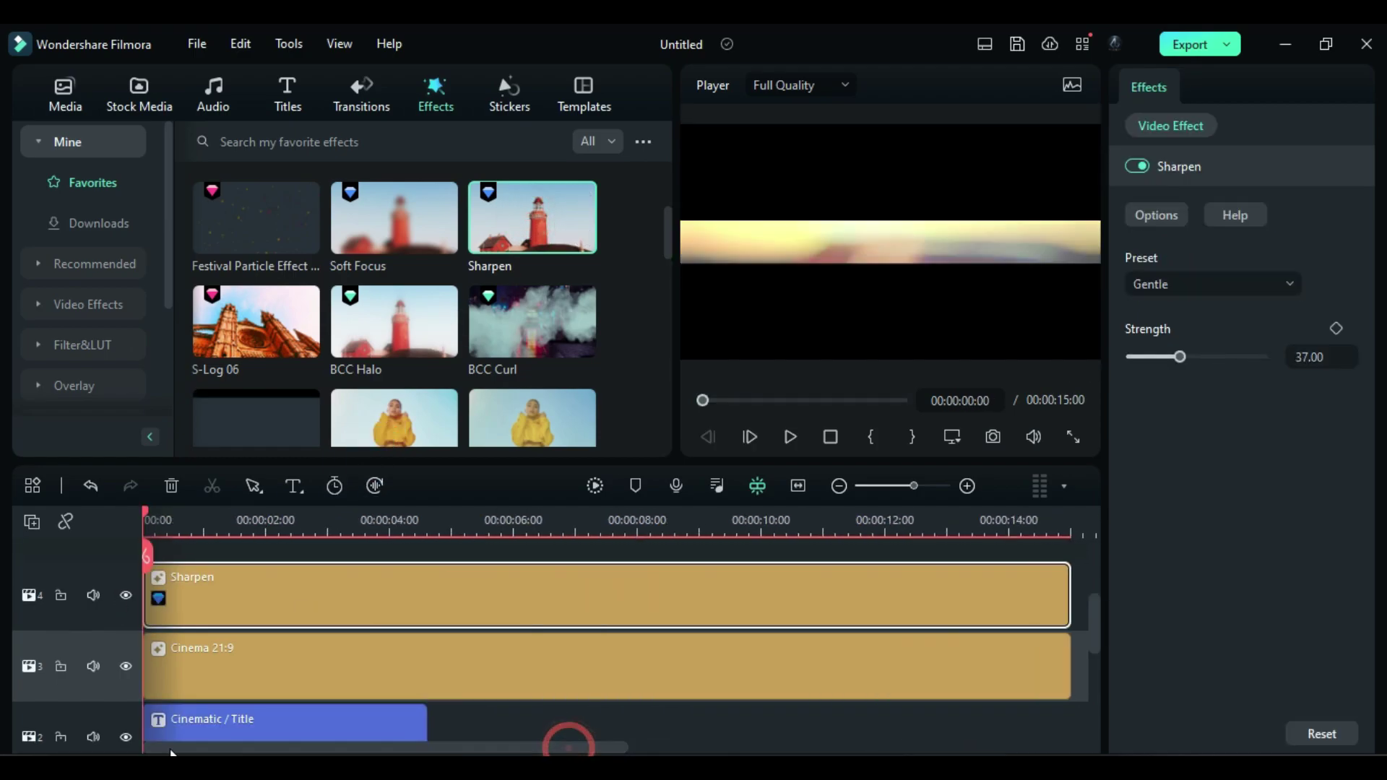
click(321, 526)
click(406, 576)
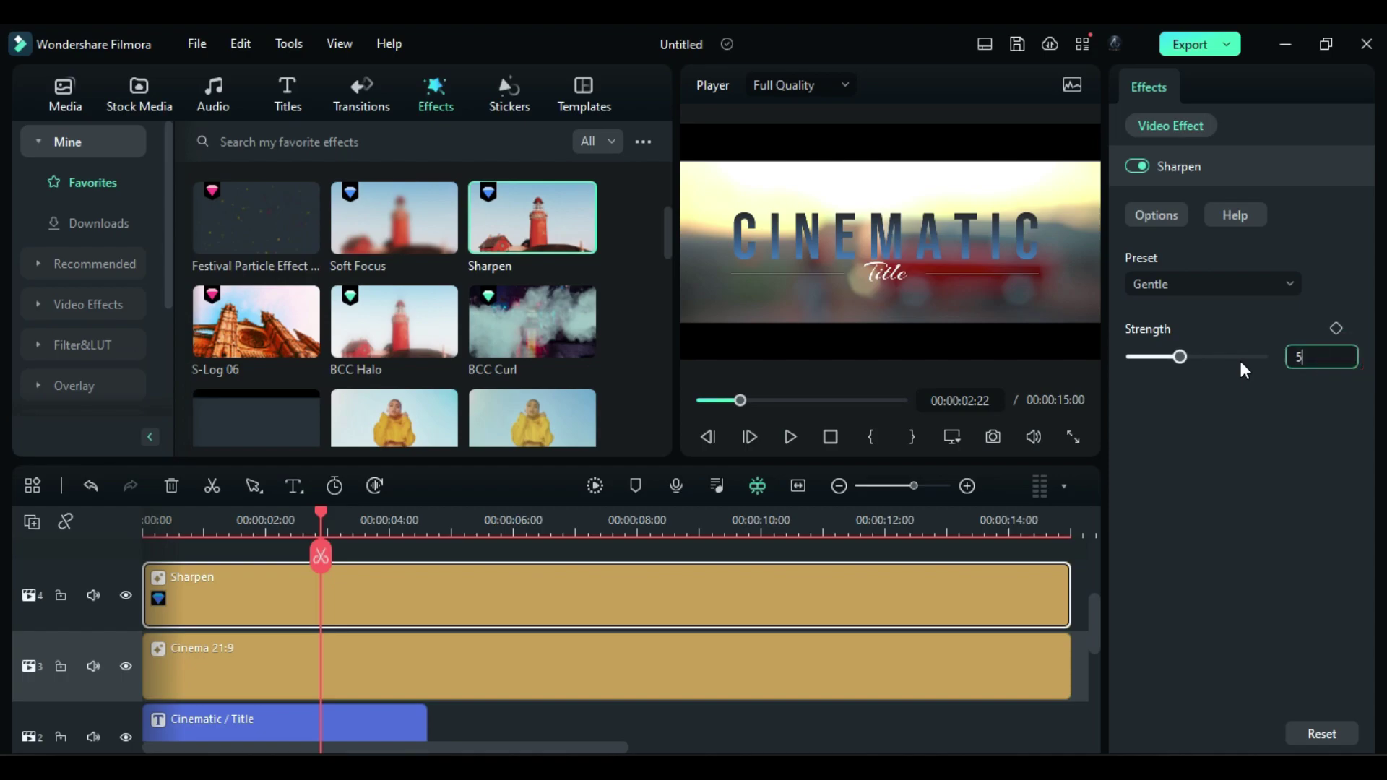
Step: Add an S-Log 03 effect on a new track spanning the timeline at 50% opacity
drag(666, 232, 666, 396)
drag(394, 294, 1069, 636)
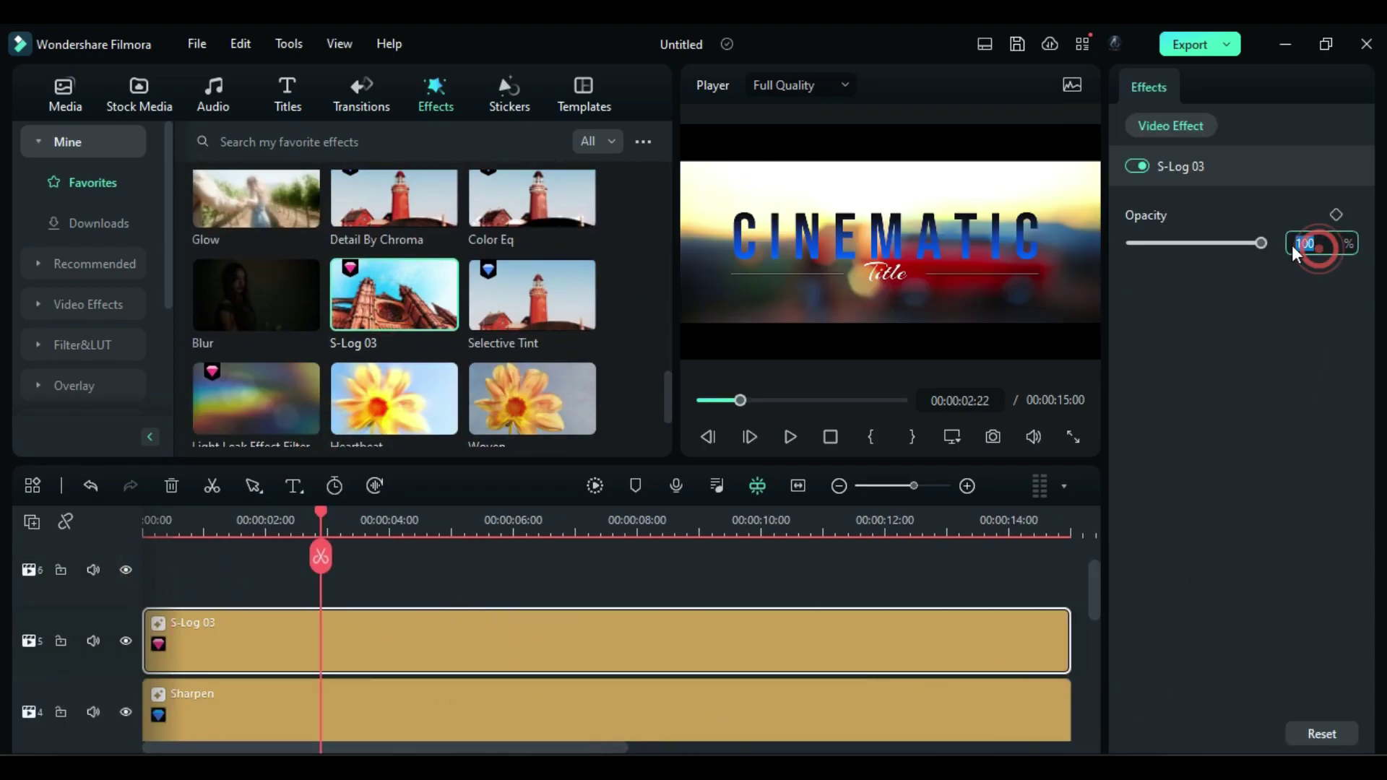
key(Return)
Step: Play the edit from the start to review the Sharpen and S-Log effects
scroll(393, 560, down, 2)
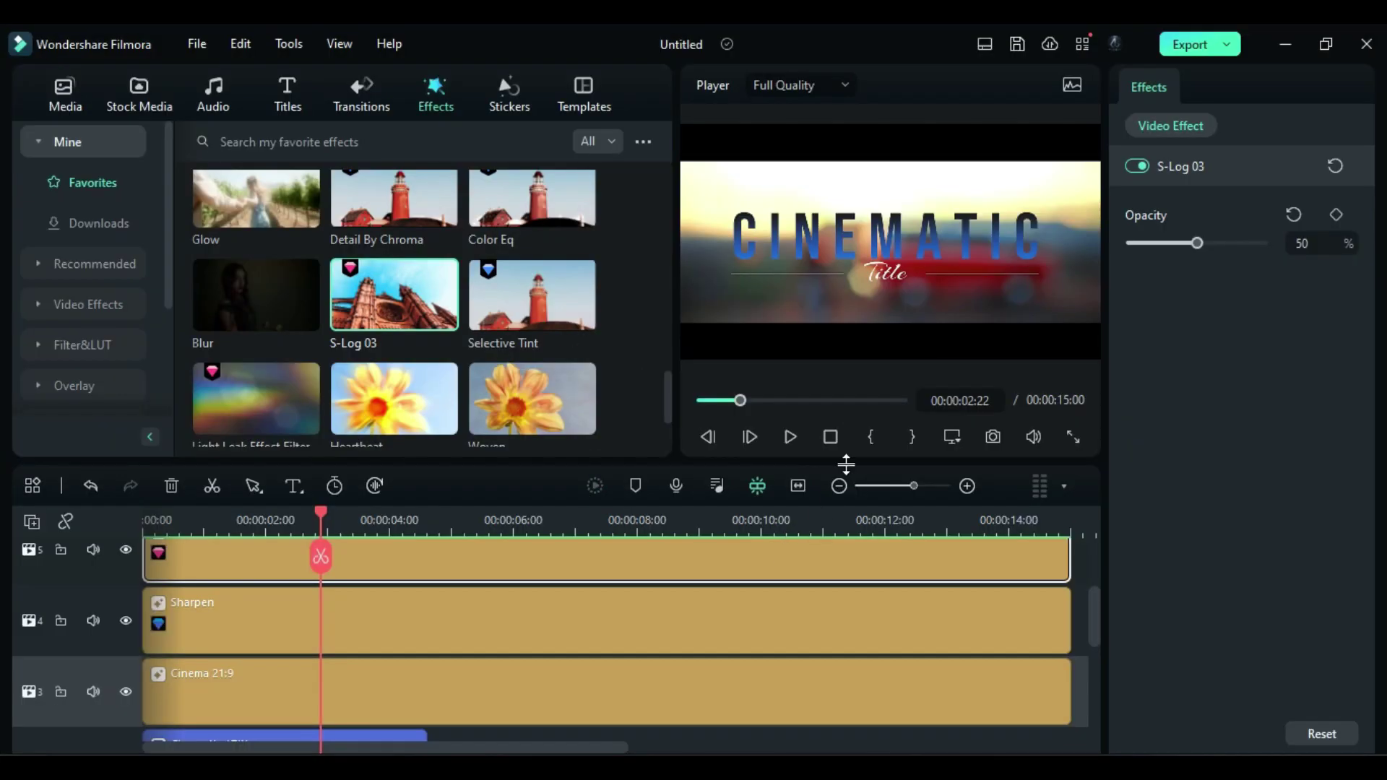
click(833, 445)
click(790, 437)
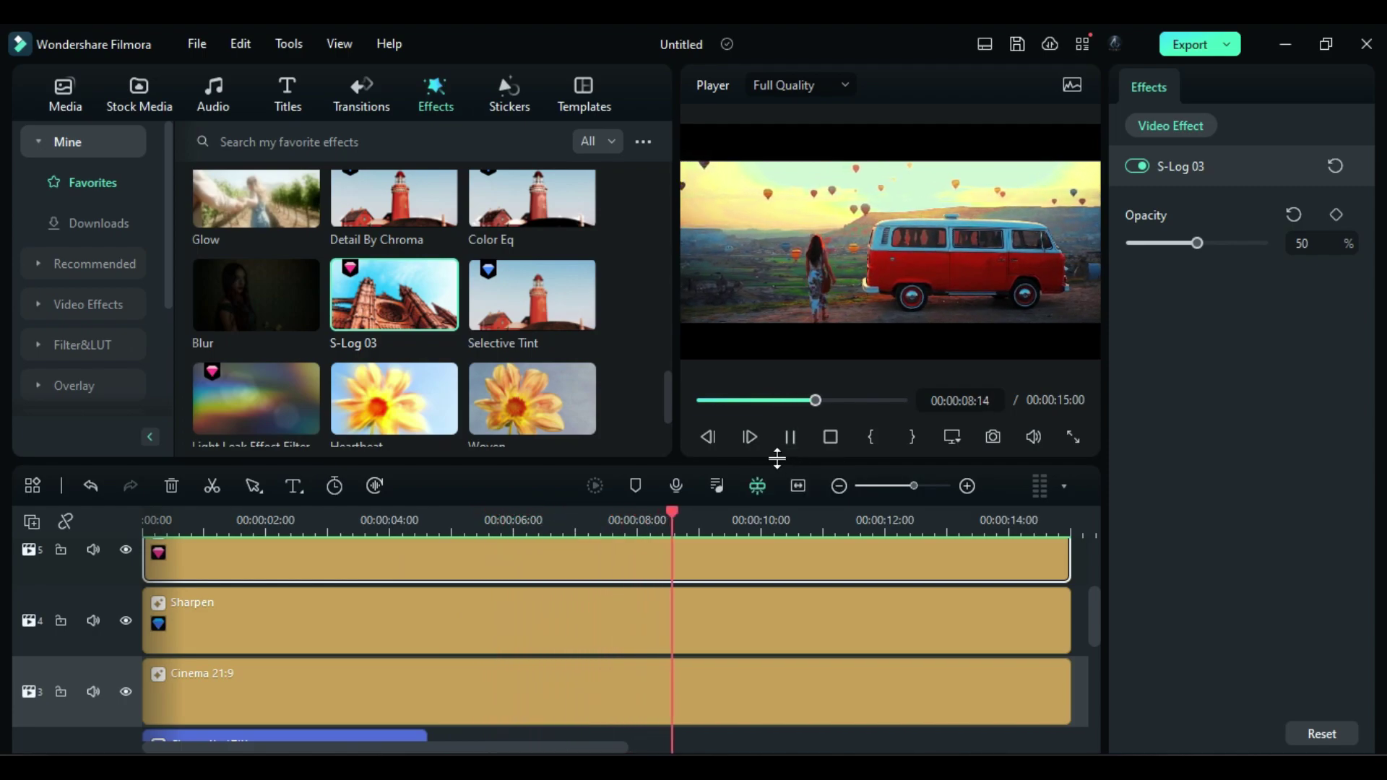
Step: Keyframe the Cinematic title's opacity from 100 near 4s down to 0 at its last frame
key(space)
scroll(502, 639, down, 1)
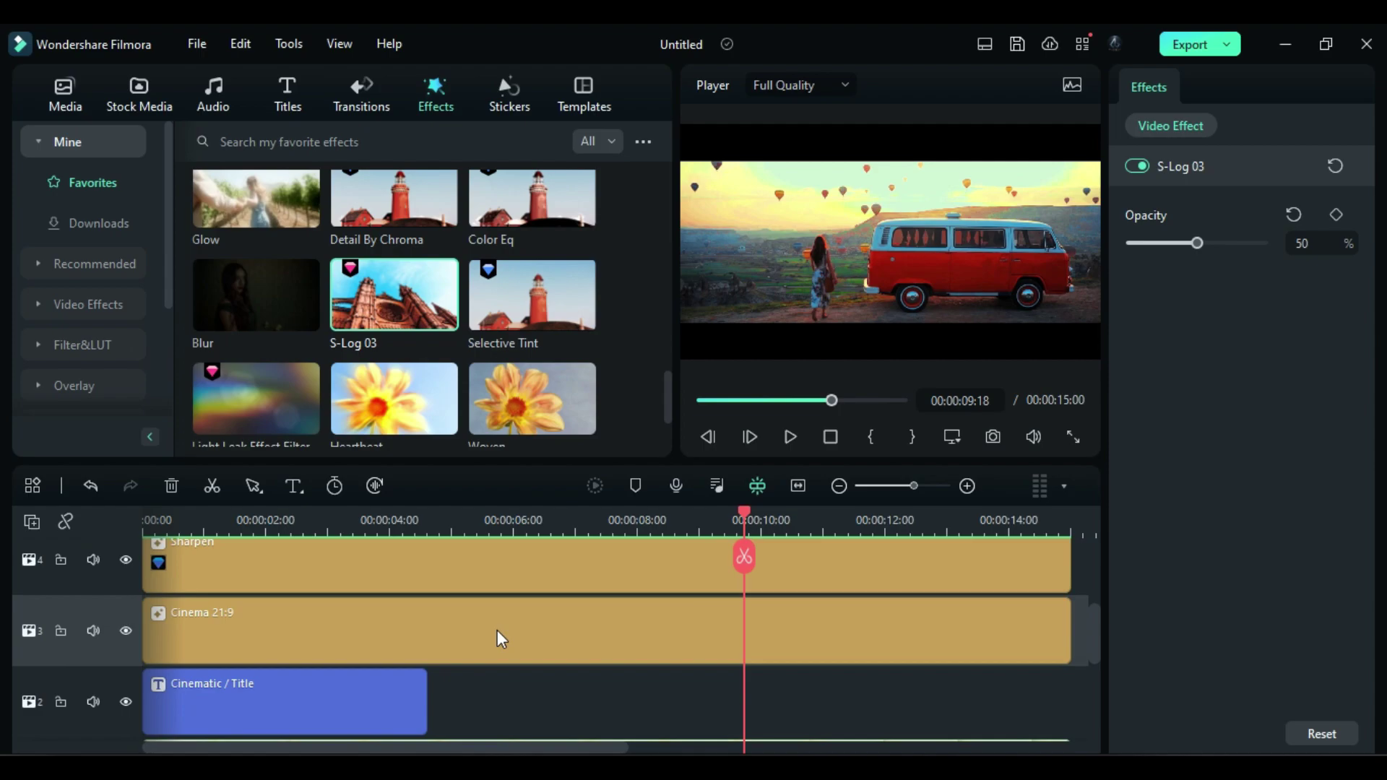
click(350, 704)
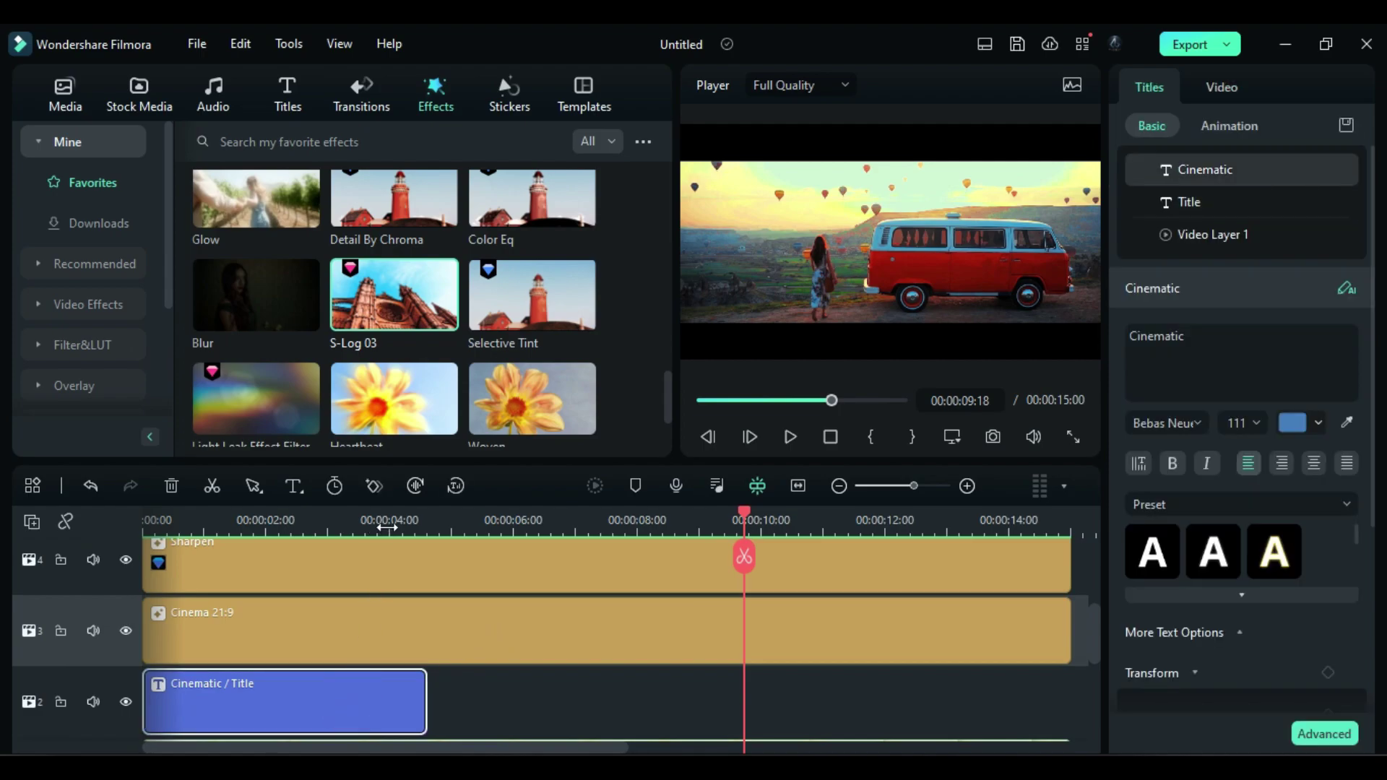
click(388, 528)
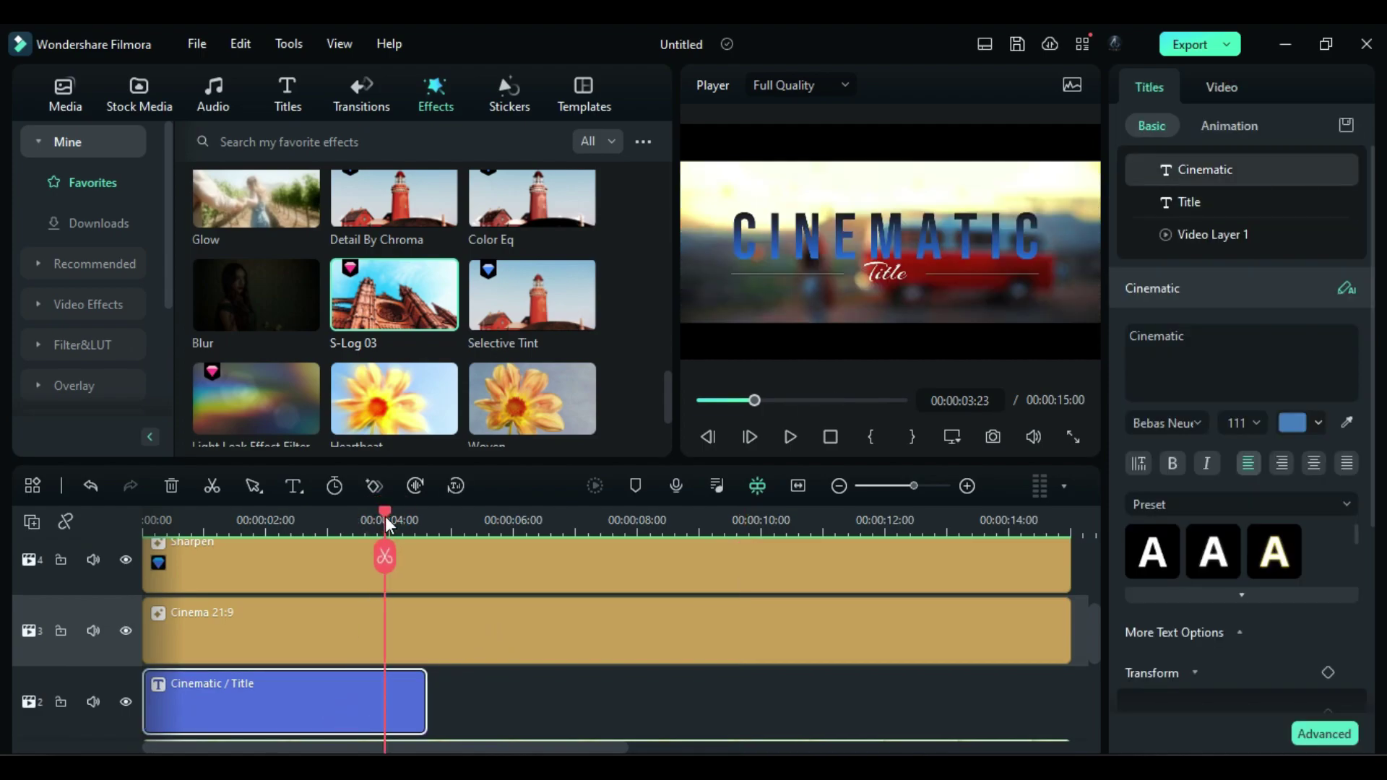
click(1234, 80)
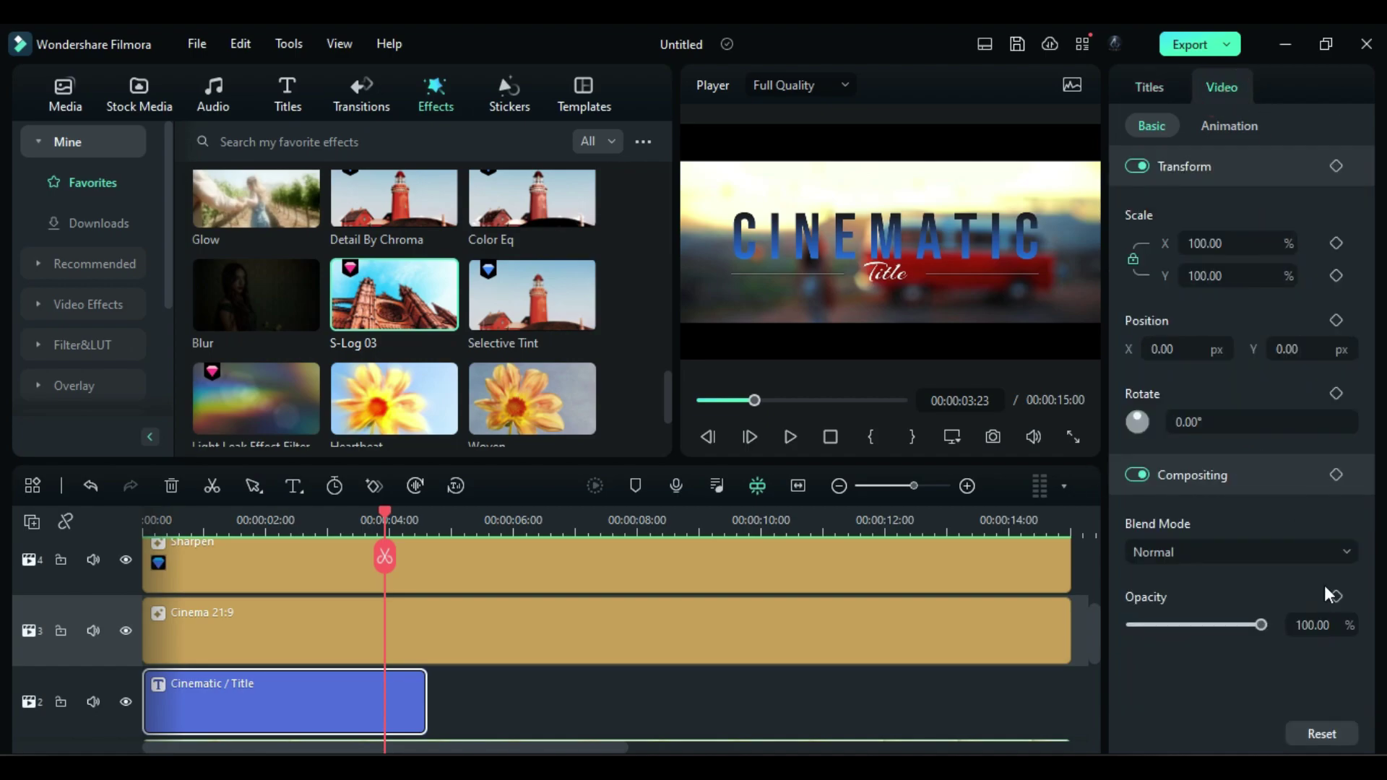
click(1336, 597)
click(417, 515)
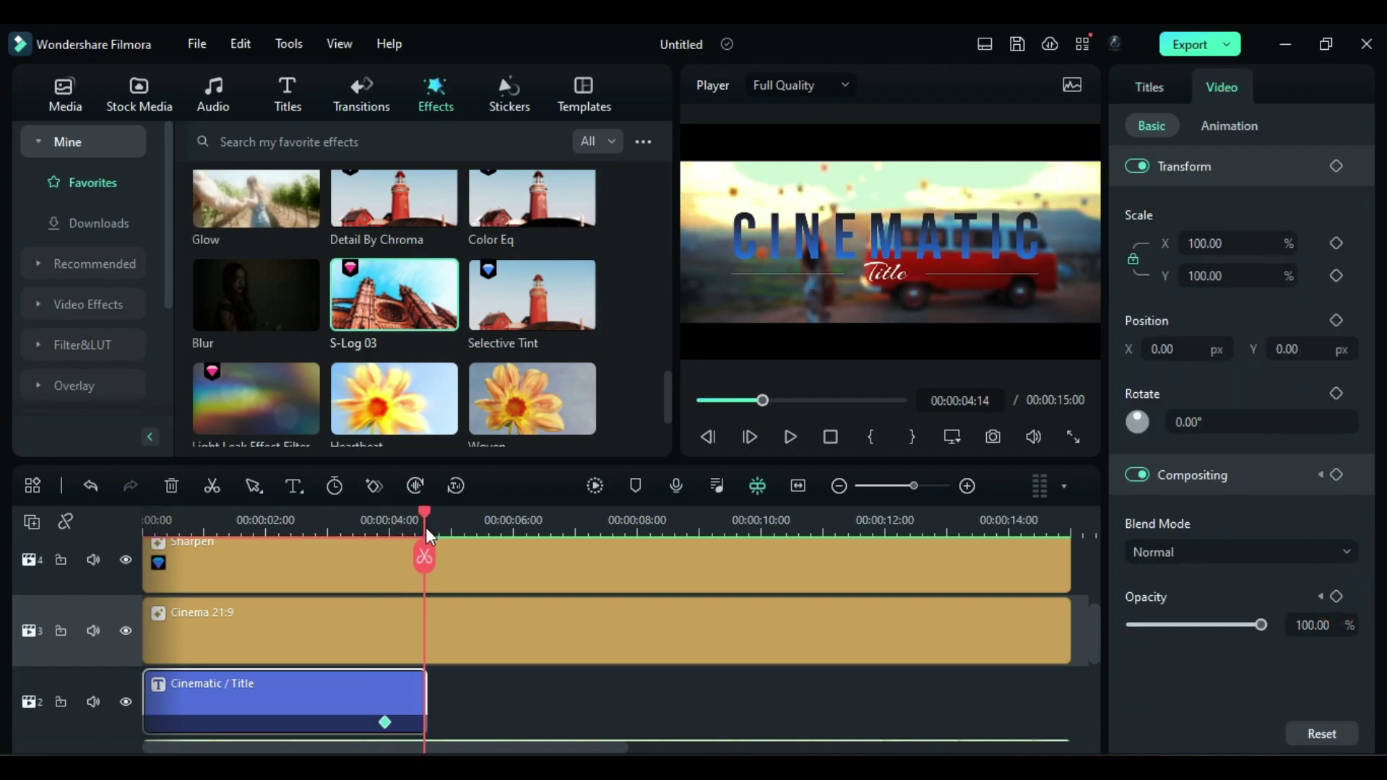
drag(1261, 625, 822, 661)
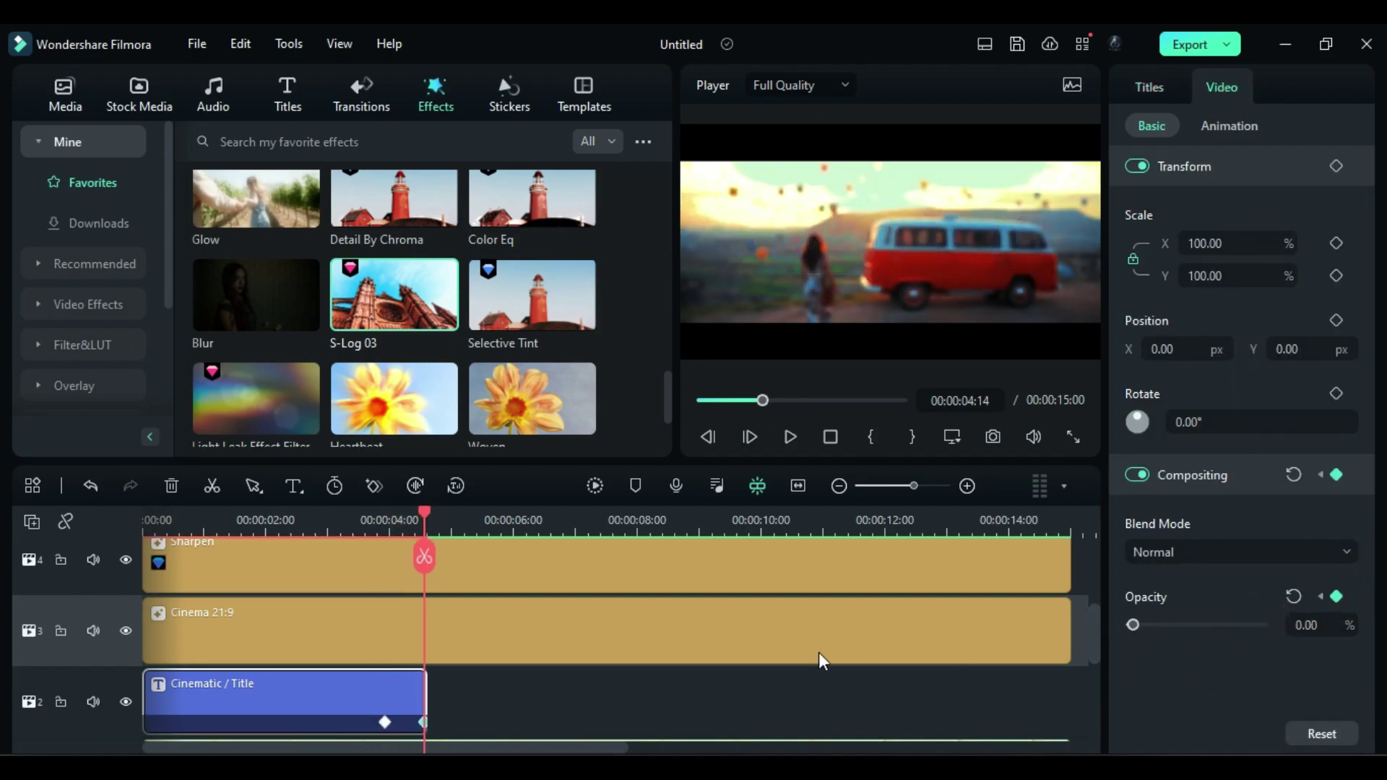
Step: Render a preview and play the title fade from the start
click(594, 485)
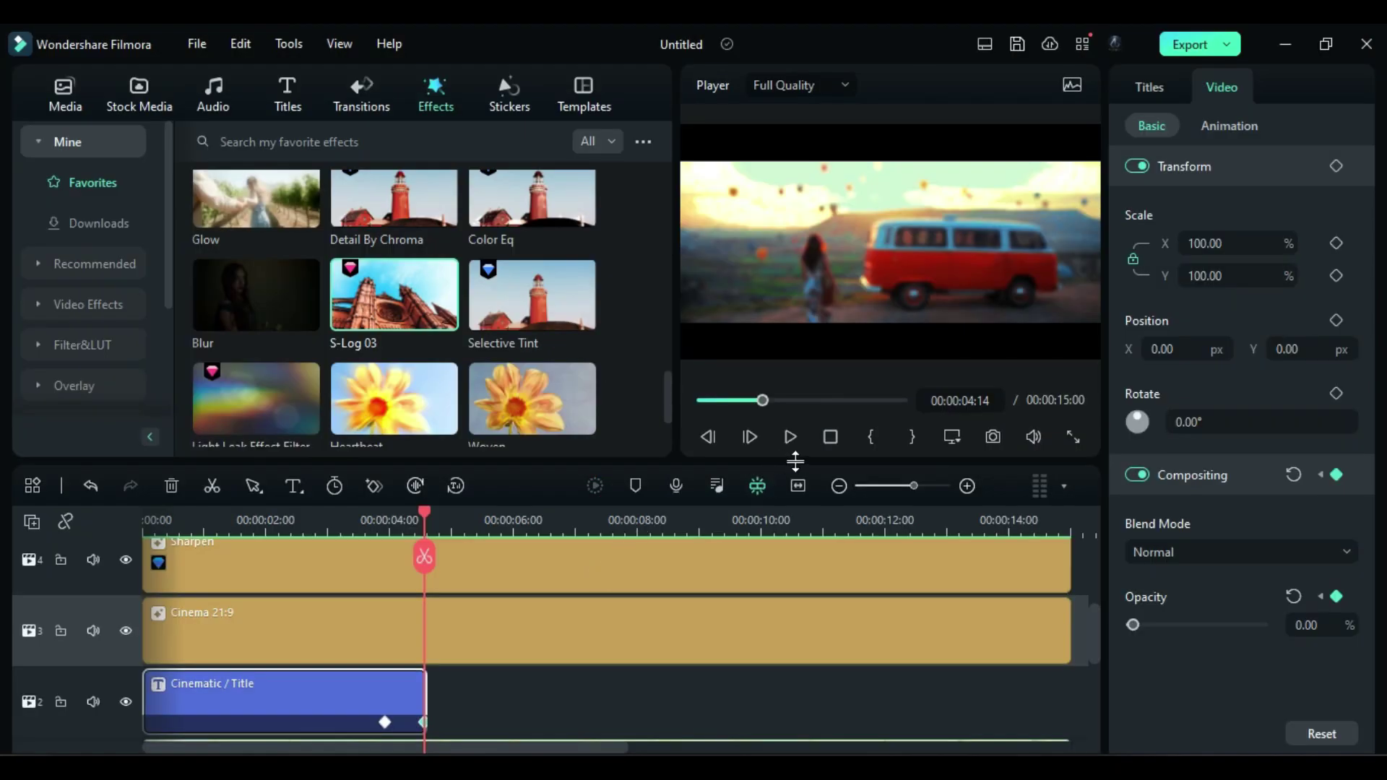
click(830, 436)
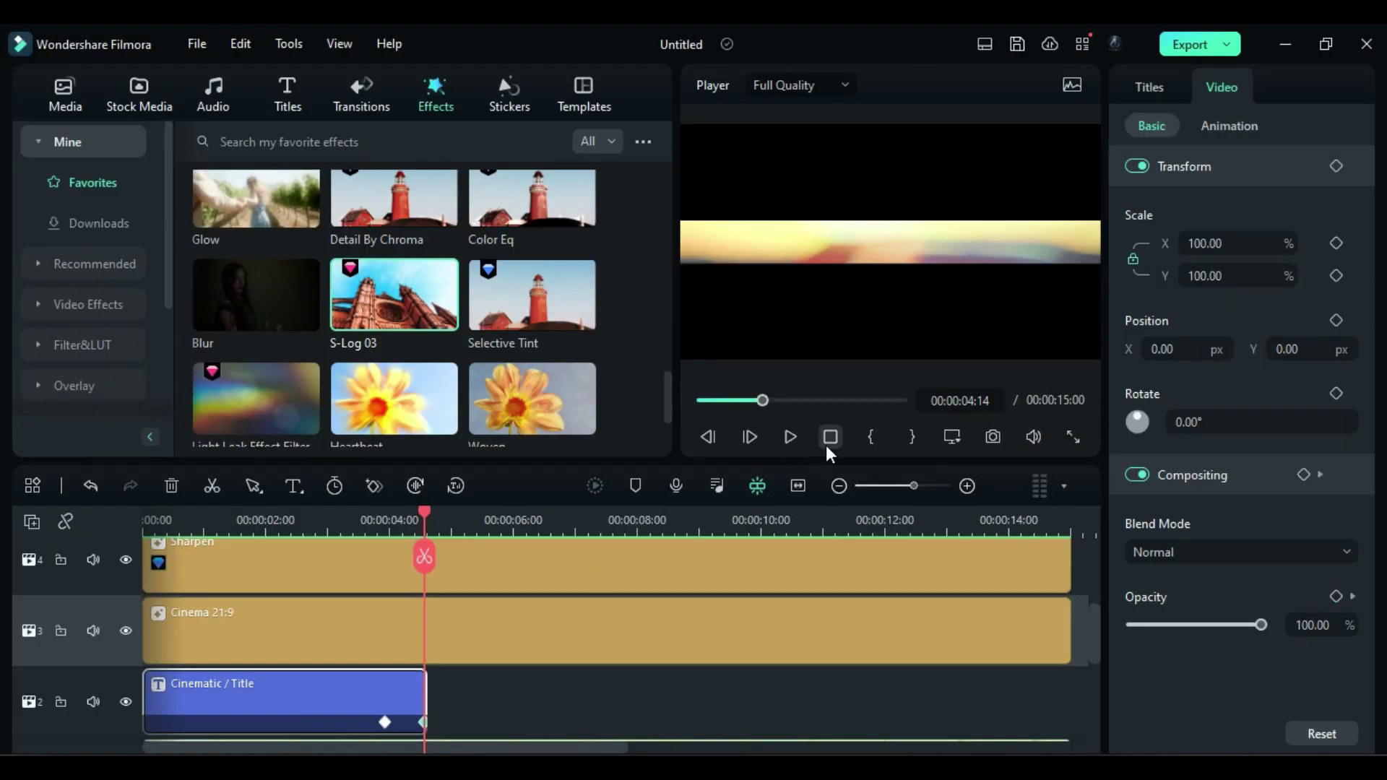
key(space)
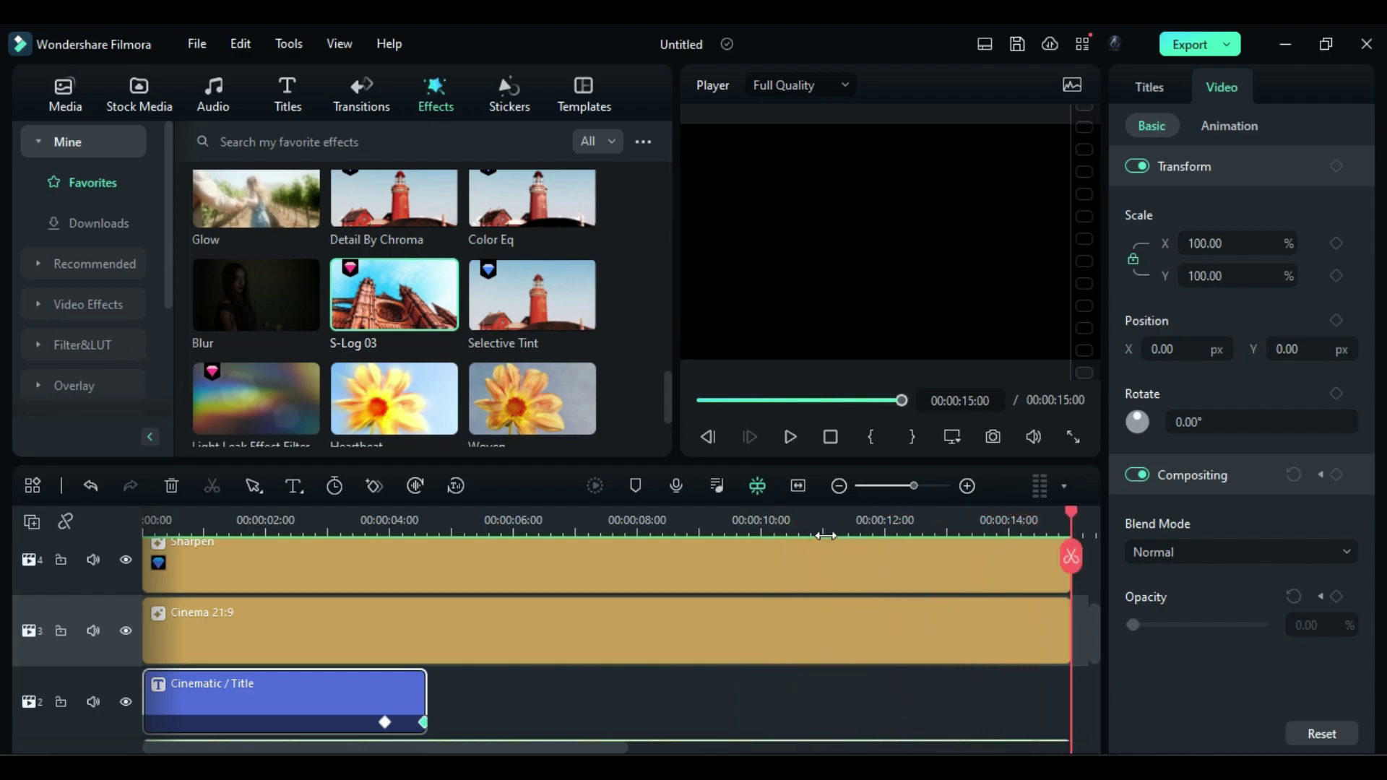
Step: Import the beach clip pexels-taryn-elliott-3327058 into the project media
click(65, 94)
click(257, 240)
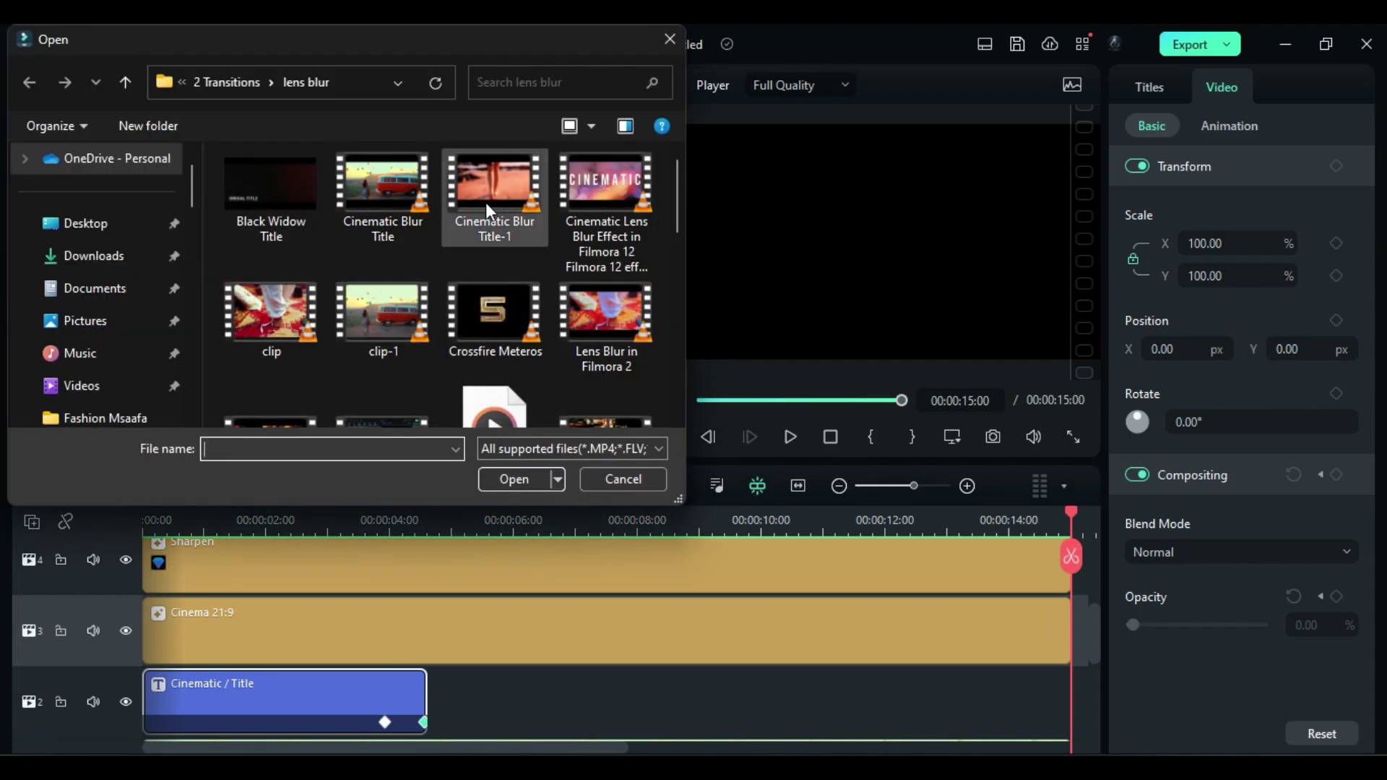
scroll(354, 380, down, 10)
click(357, 365)
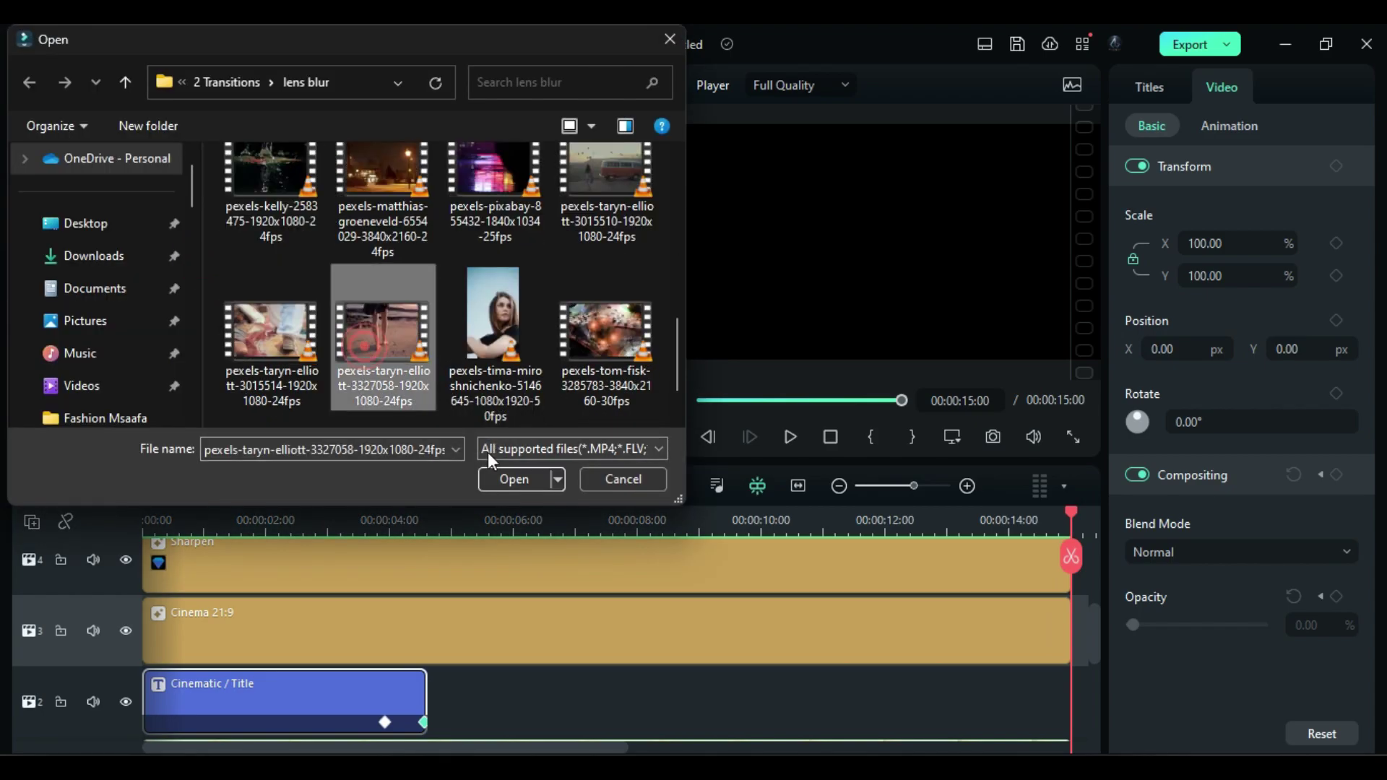
click(514, 479)
scroll(486, 616, down, 2)
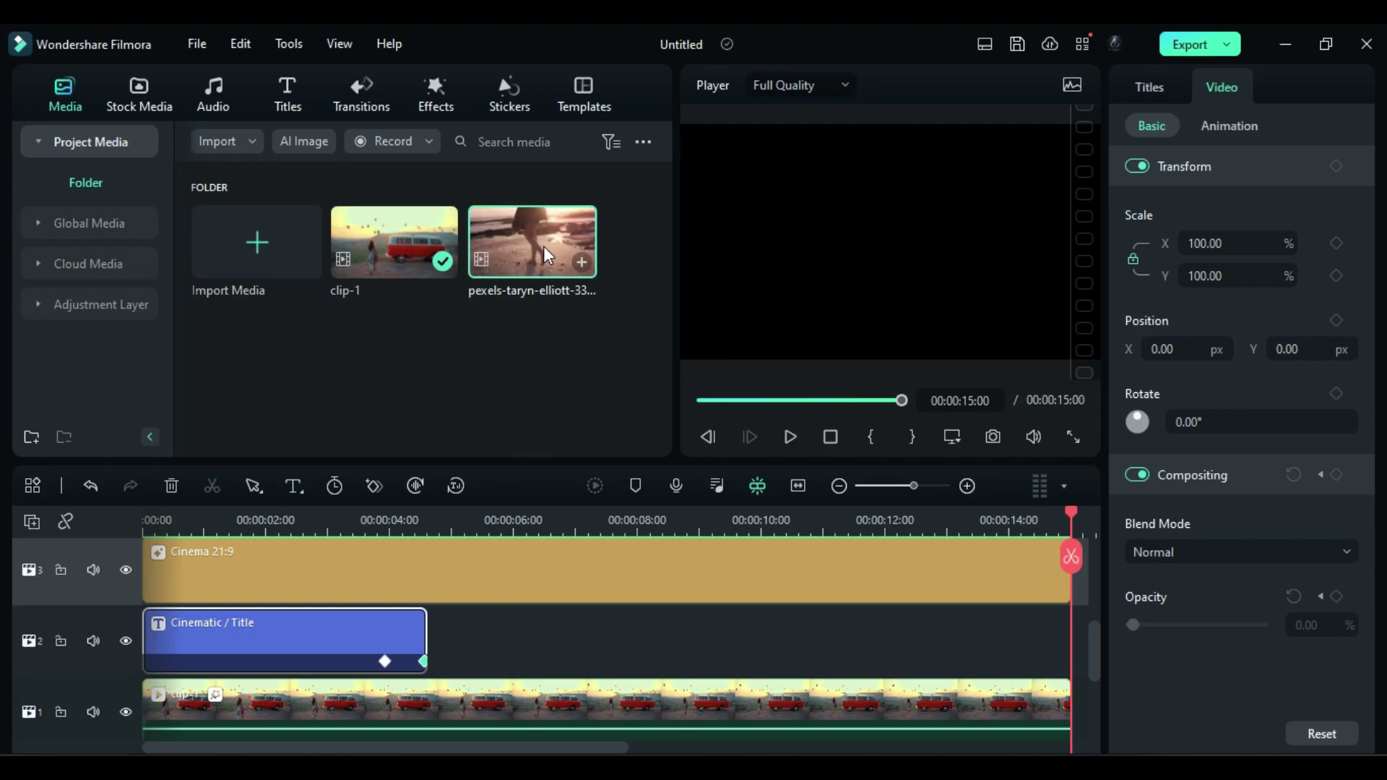
Step: Preview the beach clip and drop it onto clip-1 on track 1, replacing the van footage
double_click(540, 262)
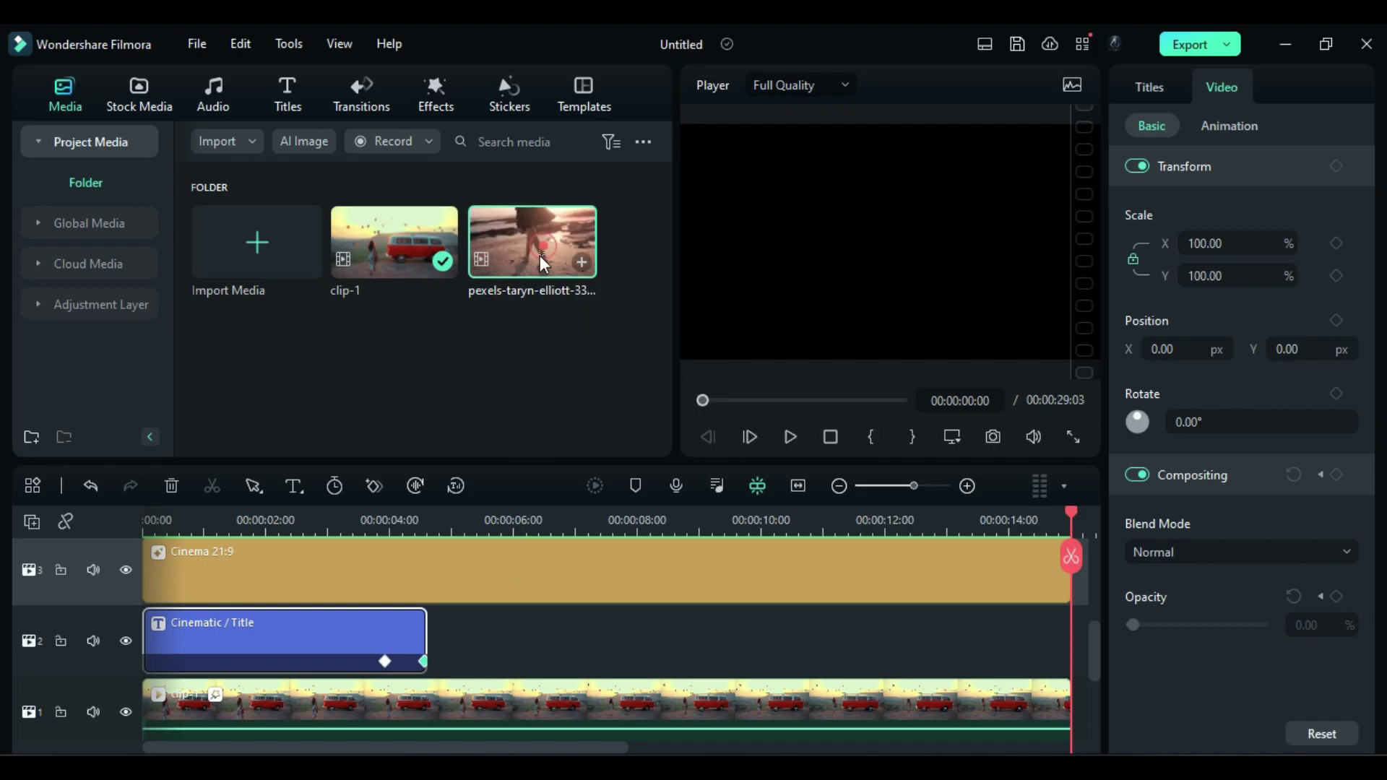
drag(535, 269, 405, 696)
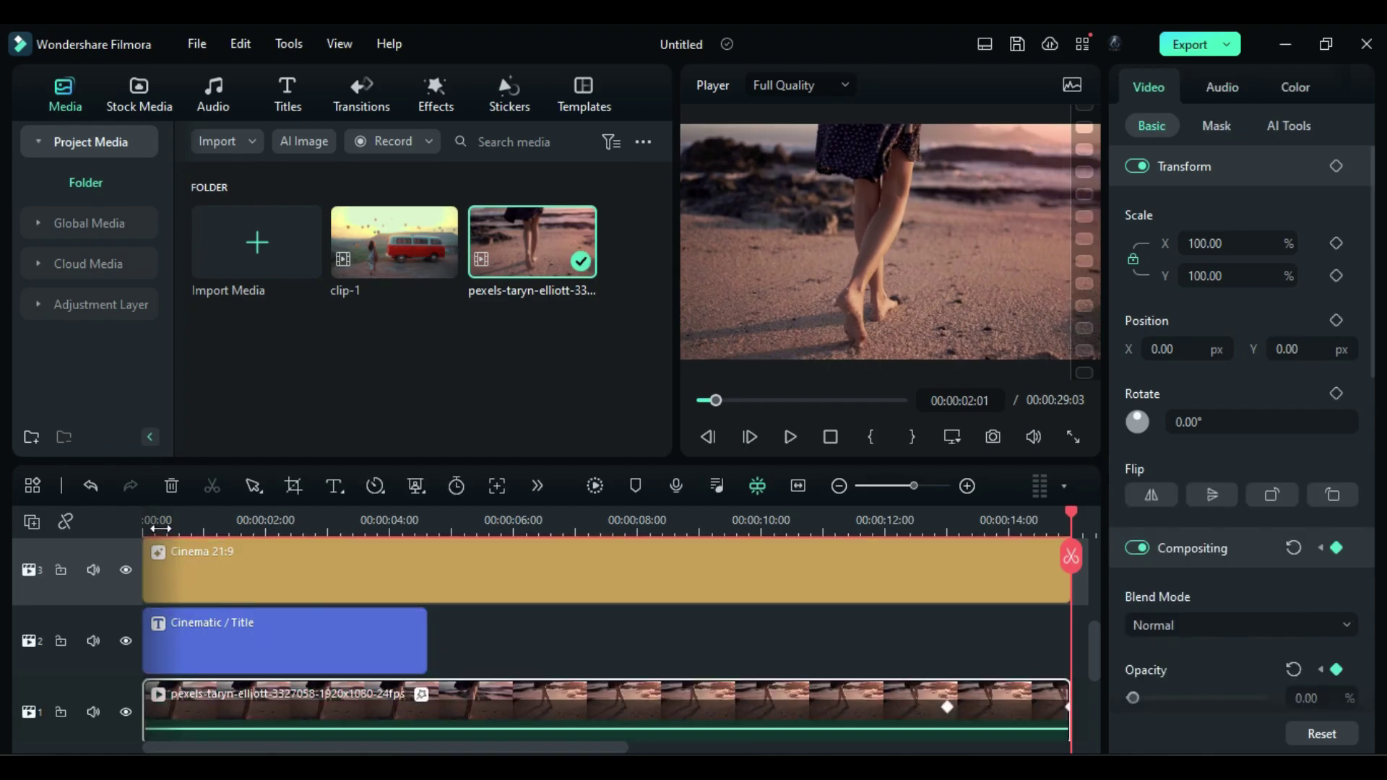
click(155, 522)
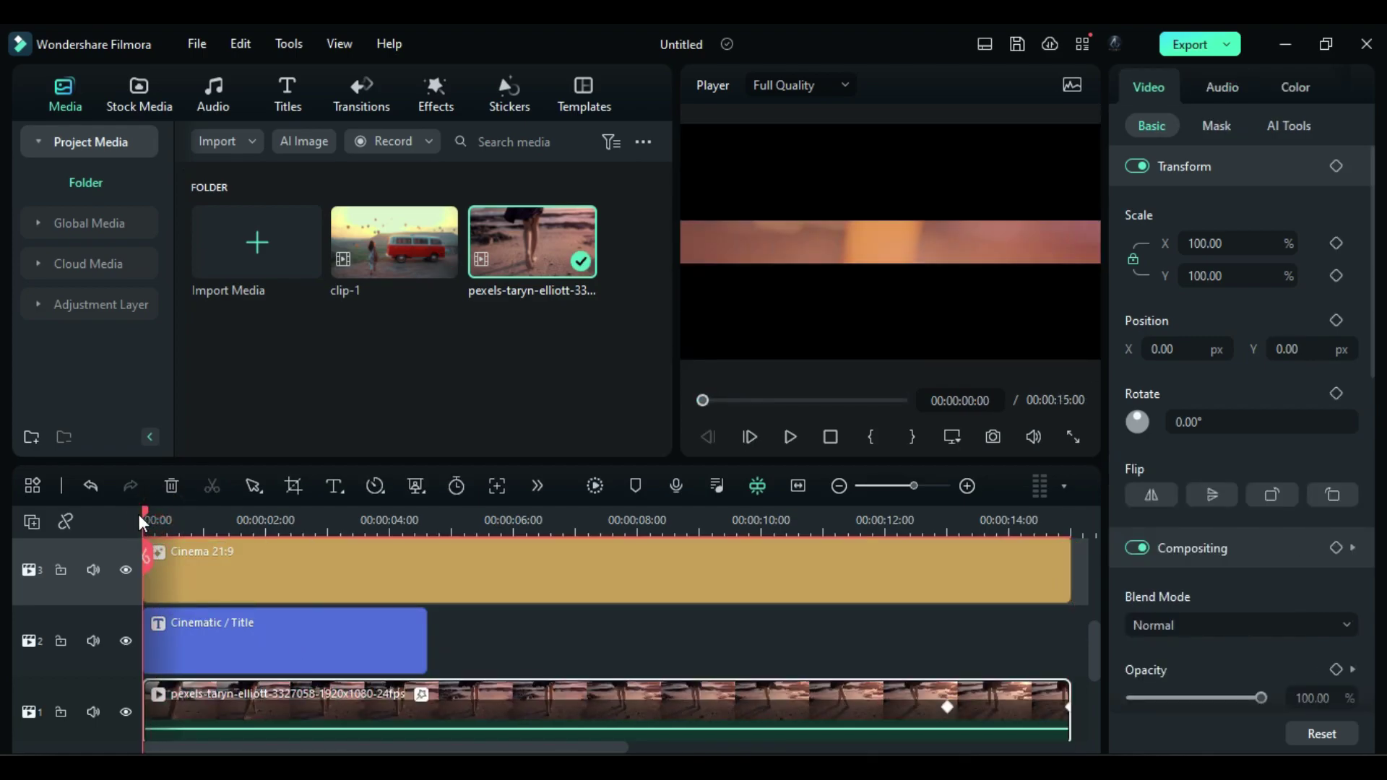
Step: Scrub the timeline forward to the title section
drag(142, 524, 480, 613)
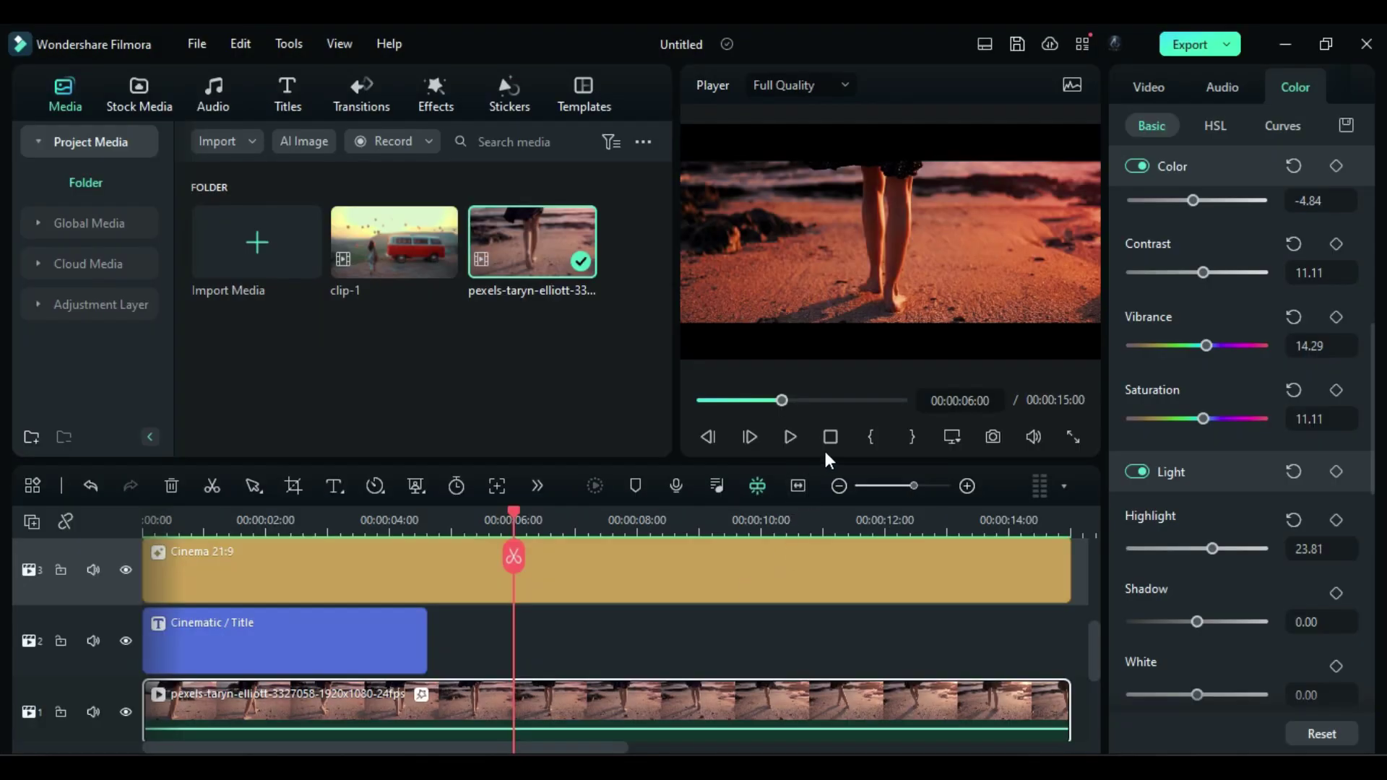
click(825, 437)
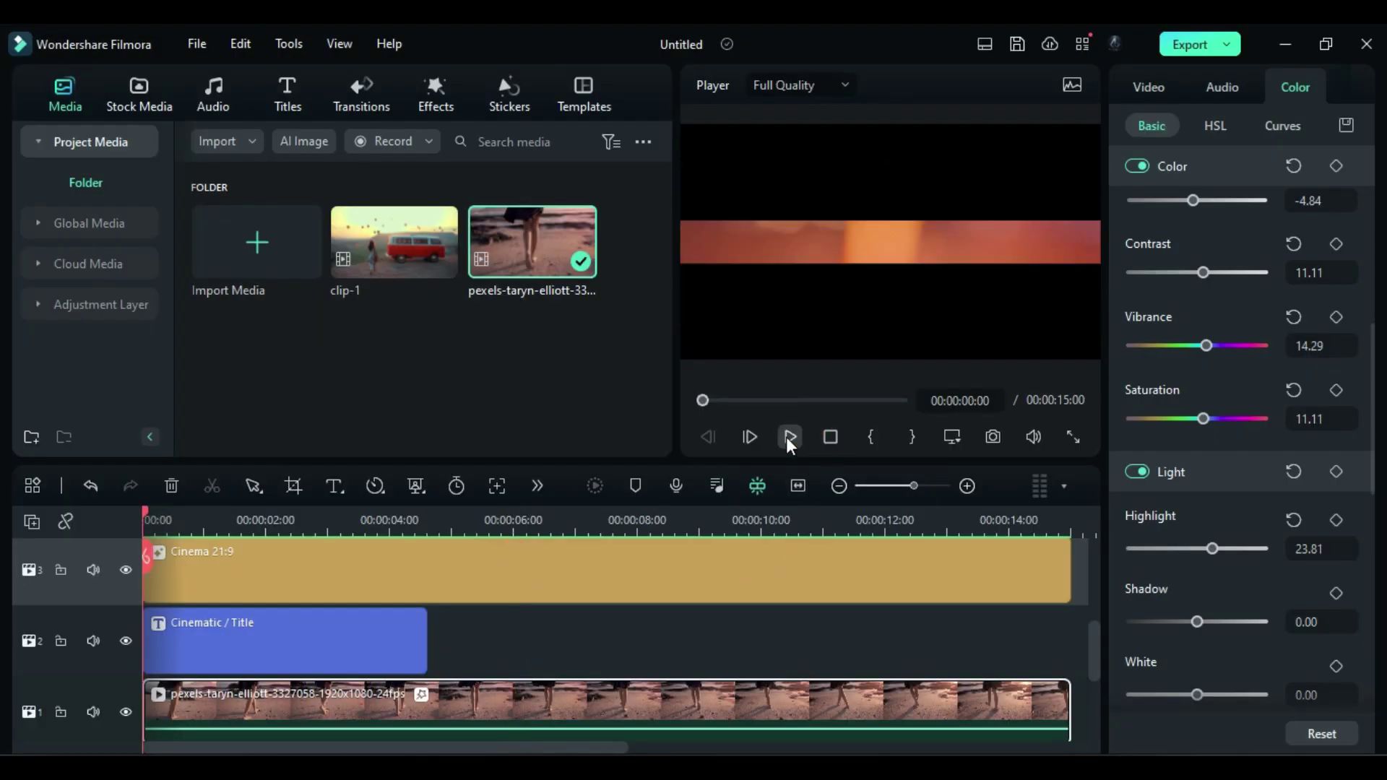
click(789, 437)
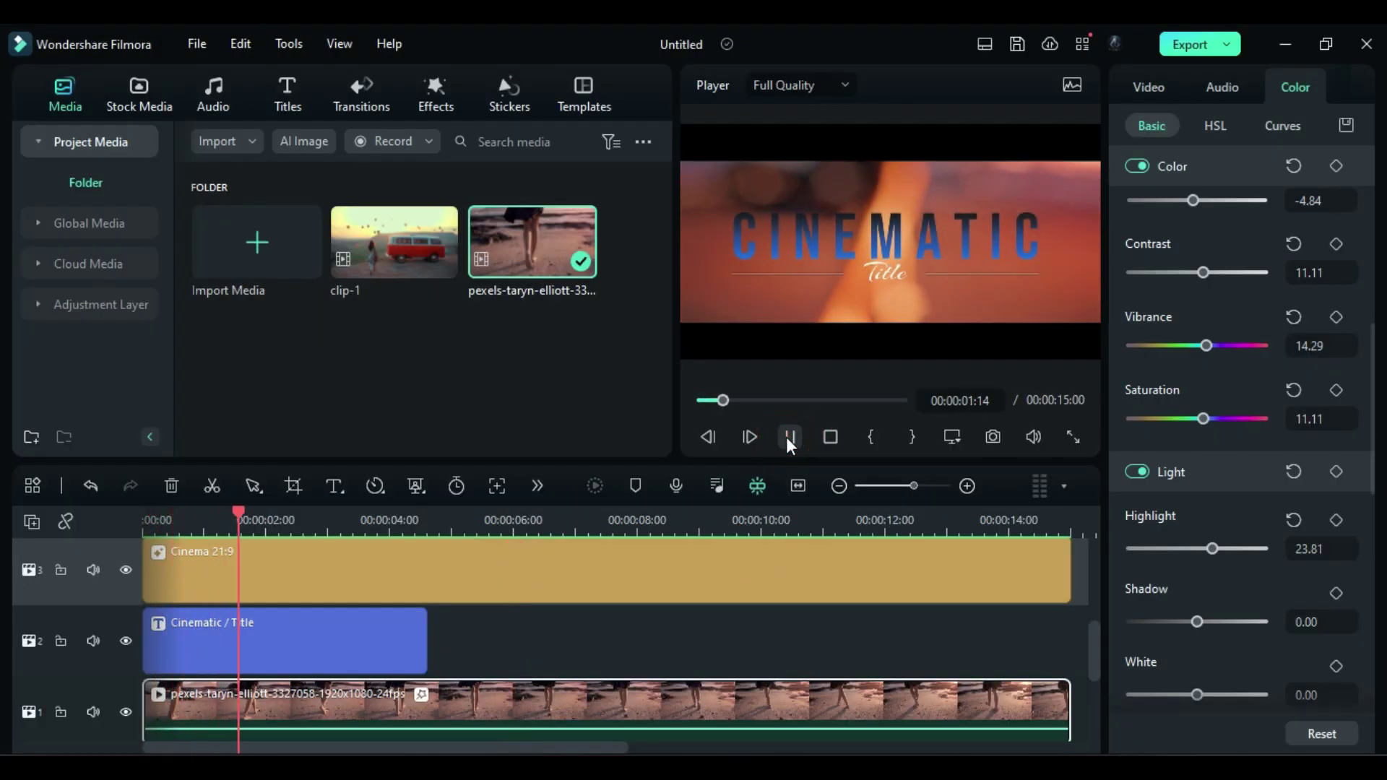